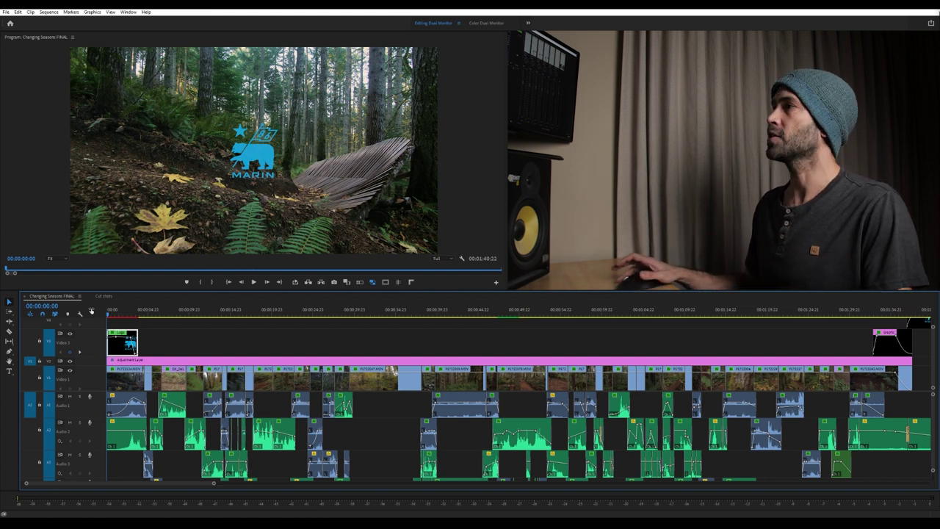
Play the opening of the Changing Seasons FINAL sequence from its start through the first three shots, then replay it.
{"action": "key", "text": "space"}
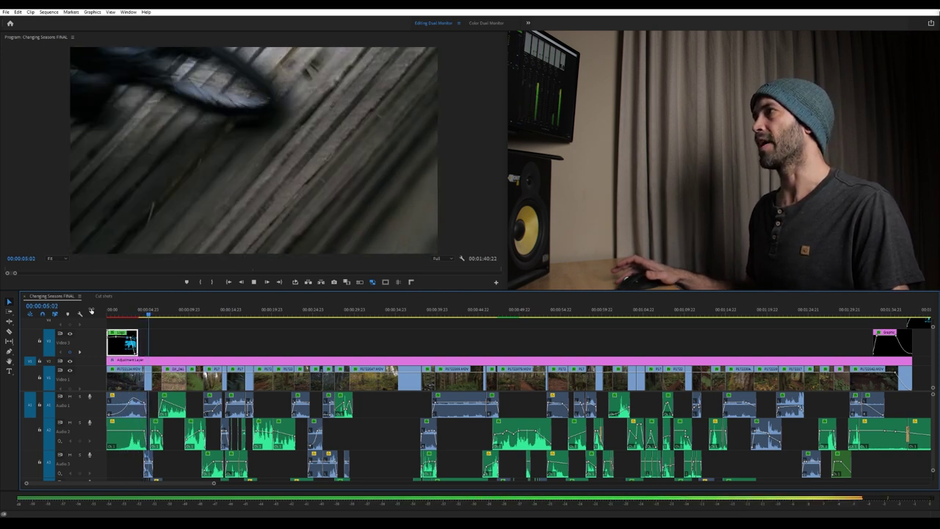
{"action": "key", "text": "space"}
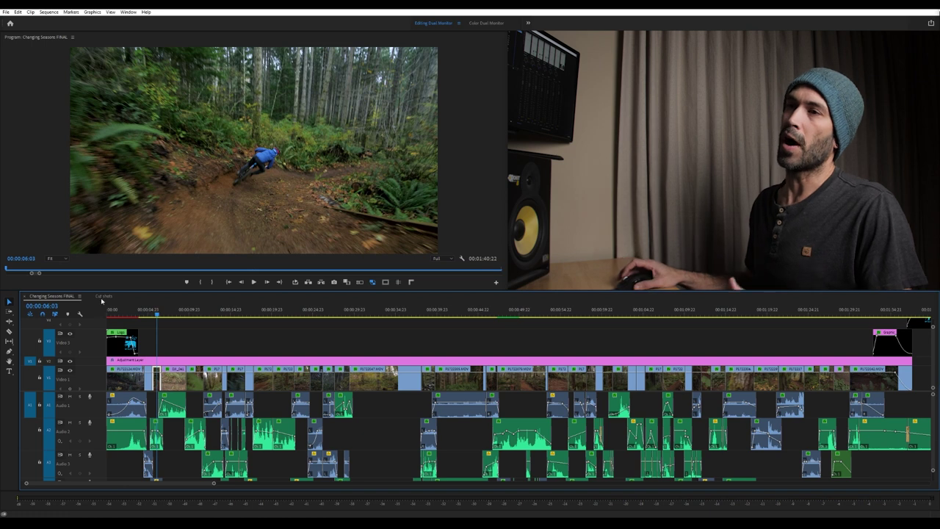
{"action": "key", "text": "Home"}
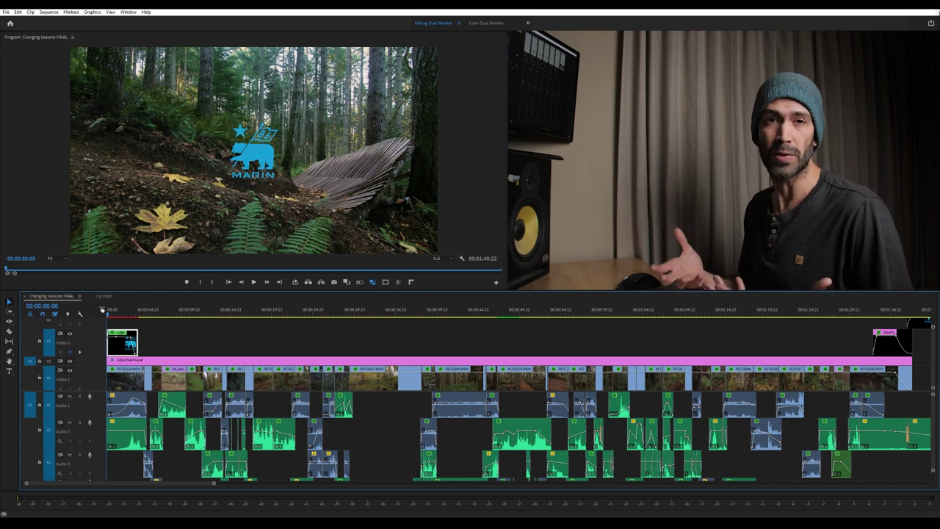
{"action": "key", "text": "space"}
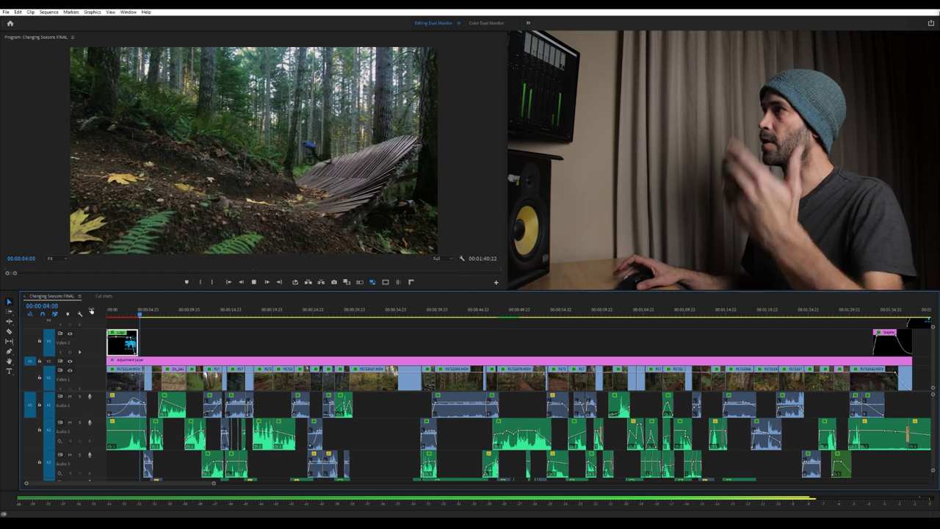
{"action": "key", "text": "space"}
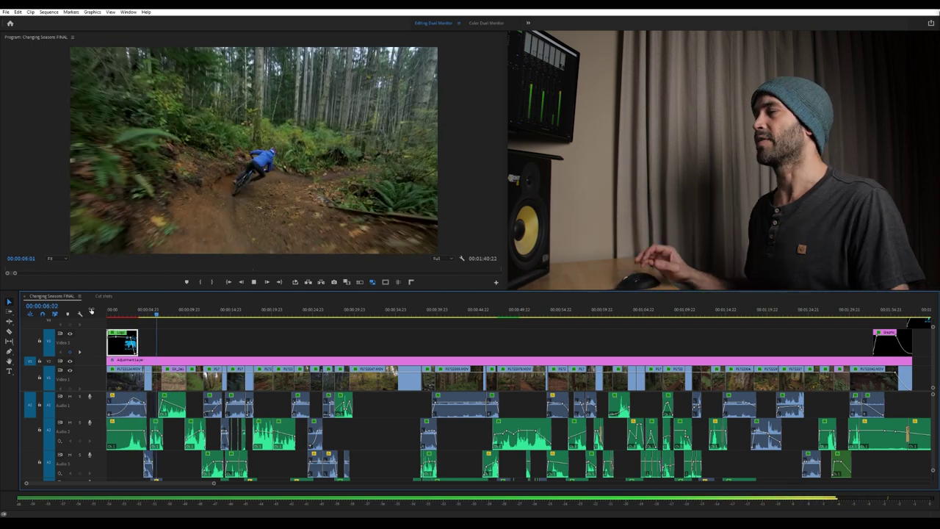
Scrub and replay the opening logo shot, the wooden-ramp close-up and the dirt-corner shot to review how they cut together.
{"action": "left_click", "coordinate": [152, 313]}
{"action": "left_click_drag", "start_coordinate": [152, 314], "coordinate": [146, 315]}
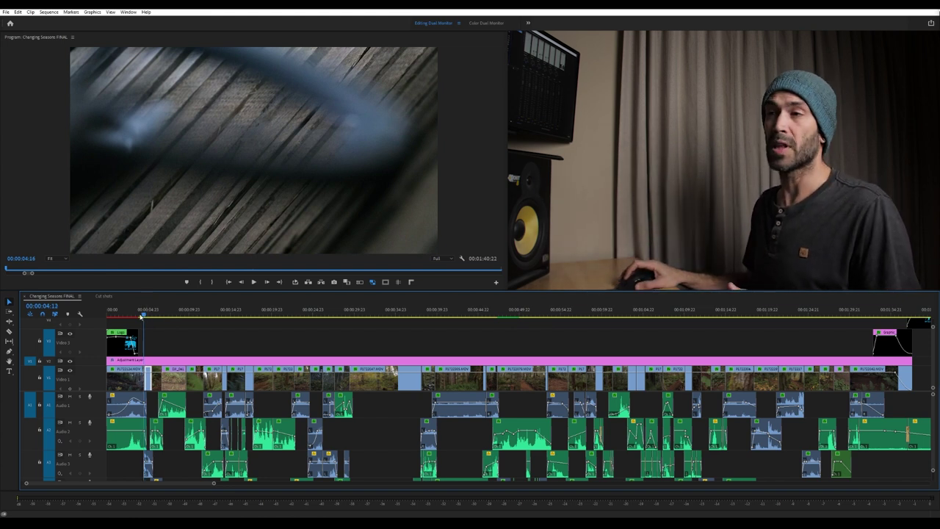
{"action": "left_click_drag", "start_coordinate": [142, 315], "coordinate": [132, 317]}
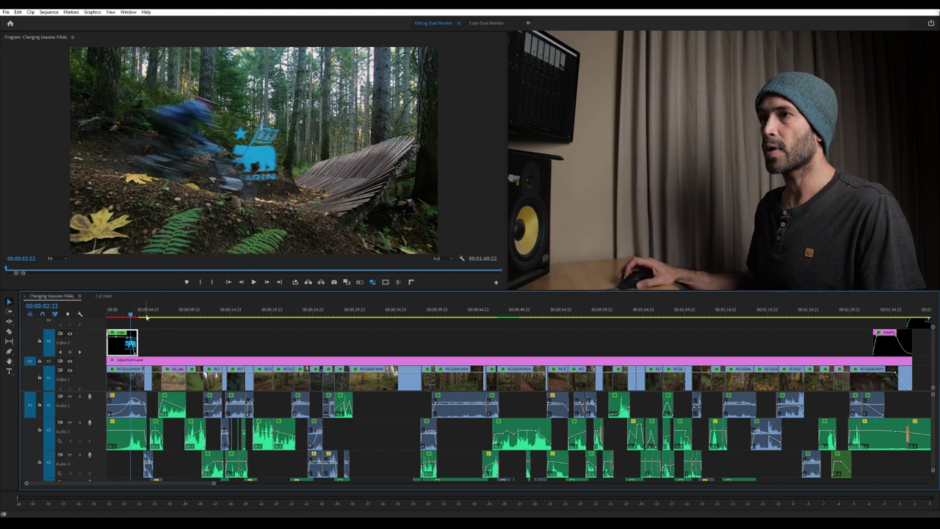
{"action": "key", "text": "space"}
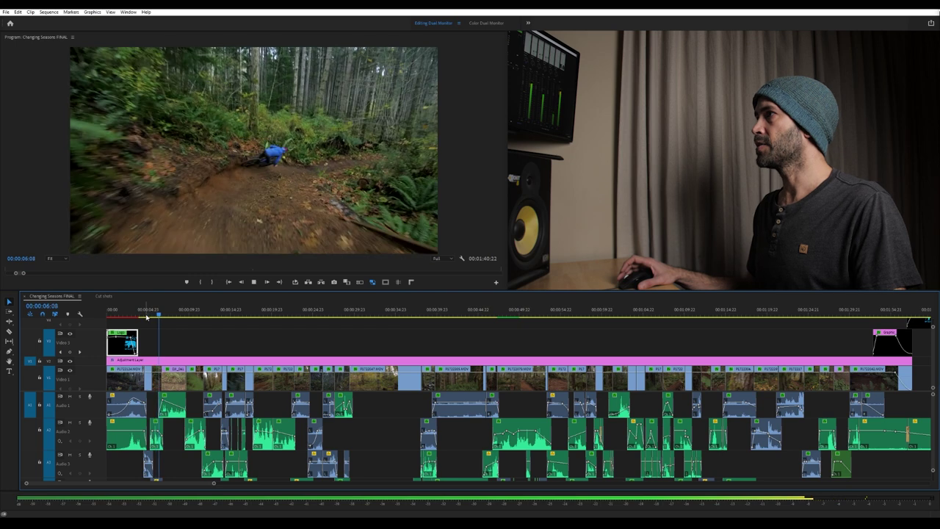
{"action": "key", "text": "space"}
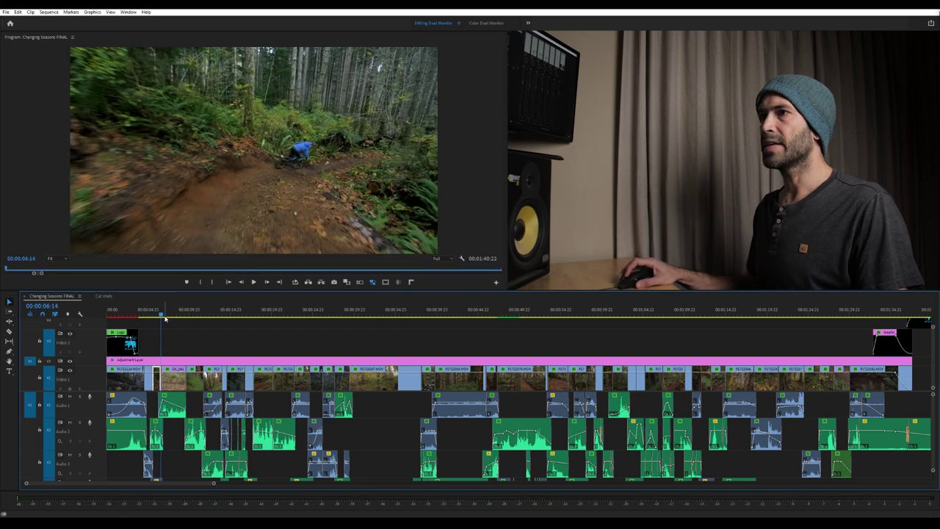
{"action": "left_click_drag", "start_coordinate": [160, 317], "coordinate": [153, 319]}
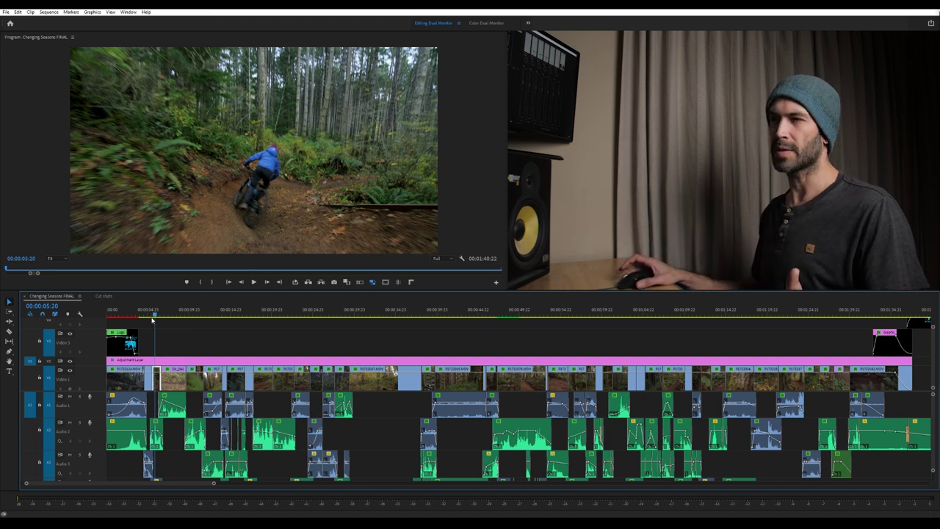
{"action": "left_click_drag", "start_coordinate": [163, 314], "coordinate": [157, 316]}
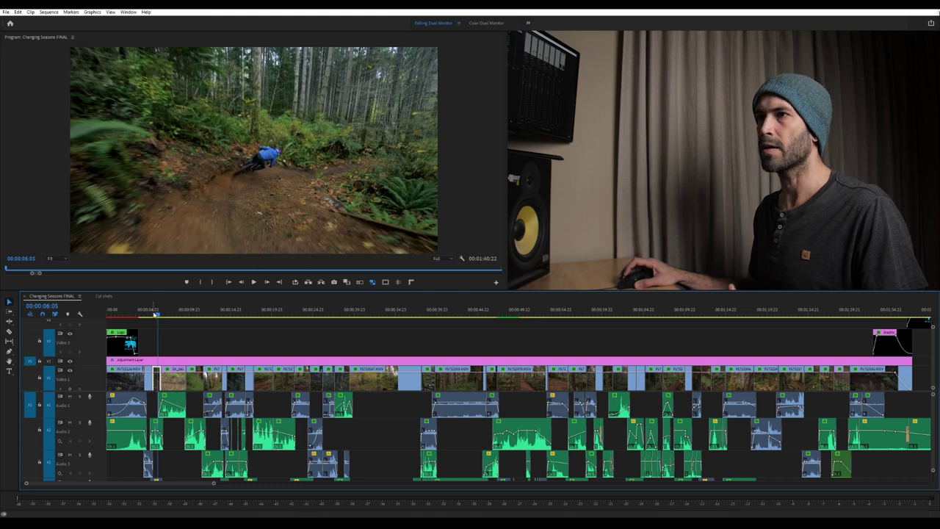
Open the Cut shots sequence and play its first clip repeatedly from the beginning, stopping at 00:00:01:20.
{"action": "left_click", "coordinate": [105, 296]}
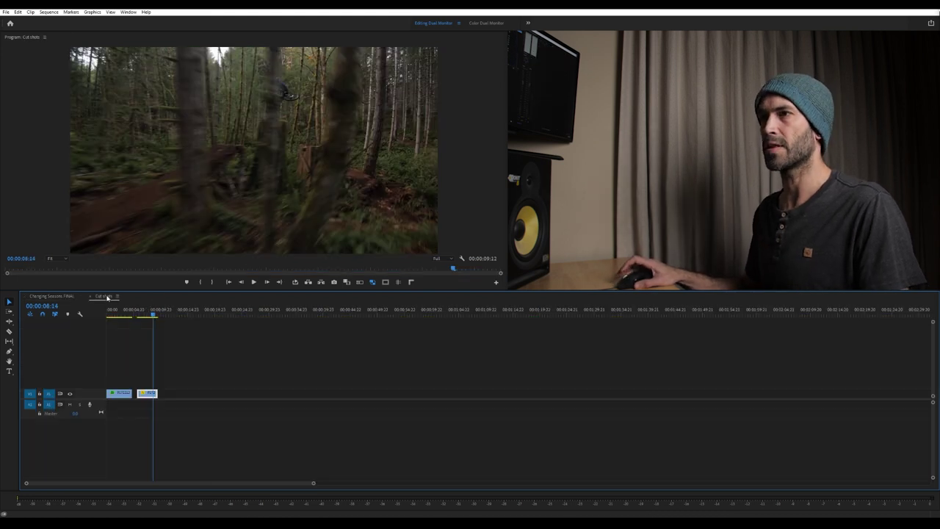
{"action": "key", "text": "Home"}
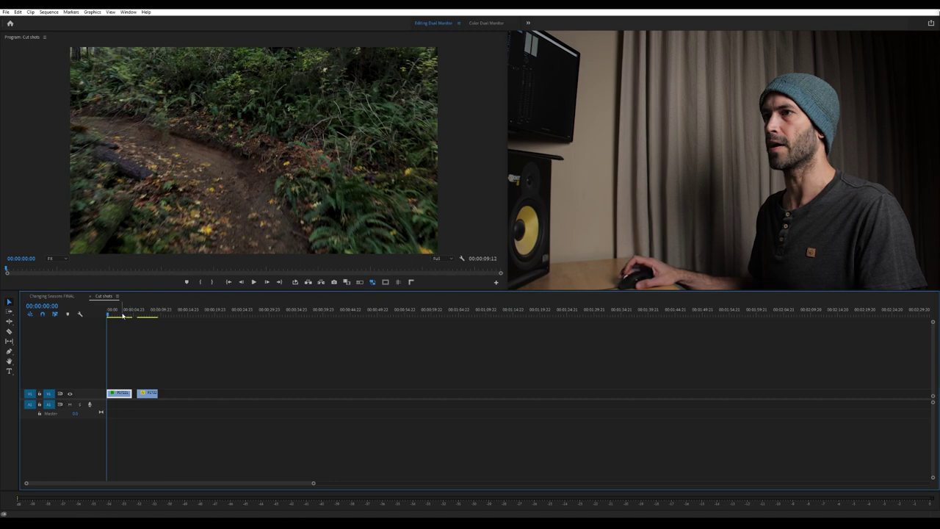
{"action": "key", "text": "space"}
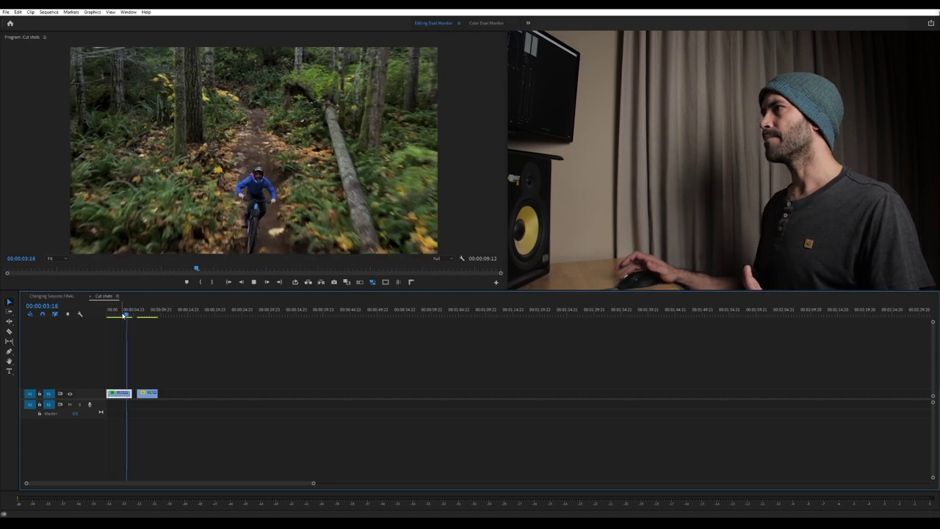
{"action": "left_click", "coordinate": [121, 315]}
{"action": "key", "text": "Home"}
{"action": "key", "text": "space"}
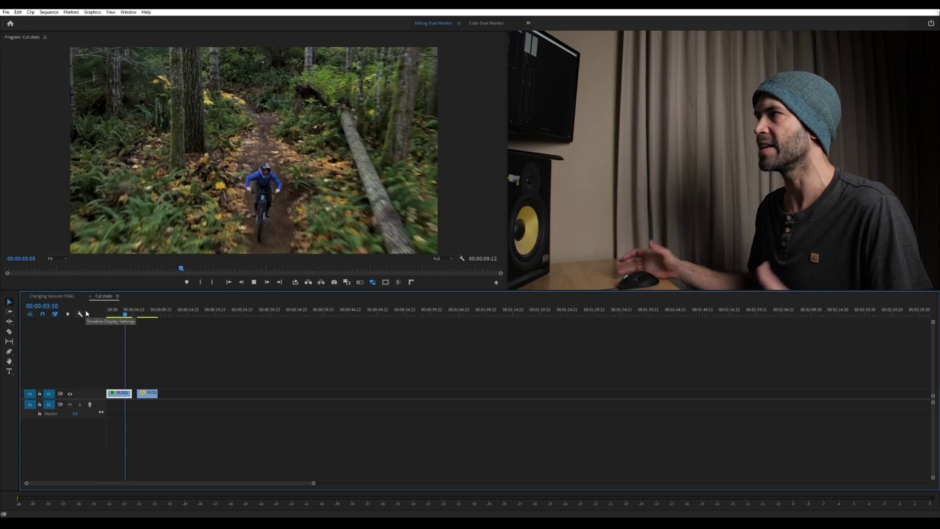
{"action": "left_click_drag", "start_coordinate": [123, 315], "coordinate": [101, 317]}
{"action": "key", "text": "space"}
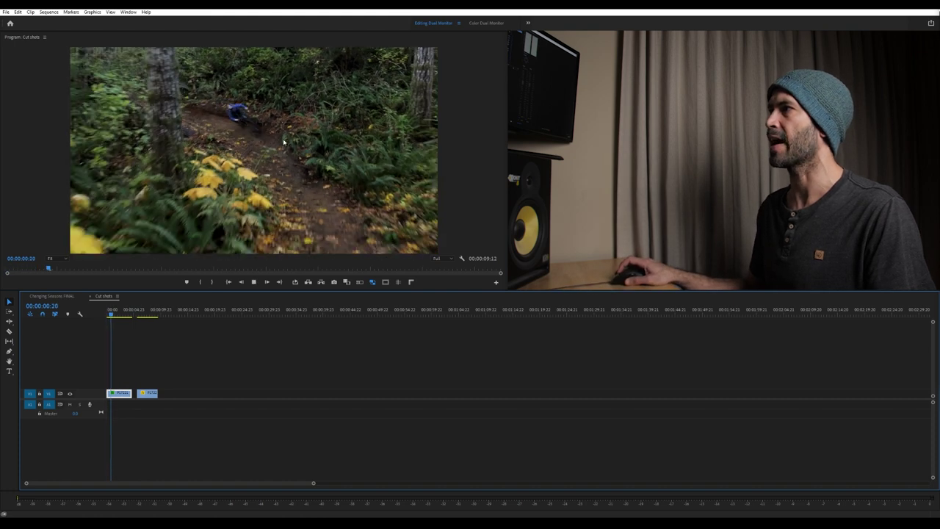
{"action": "key", "text": "space"}
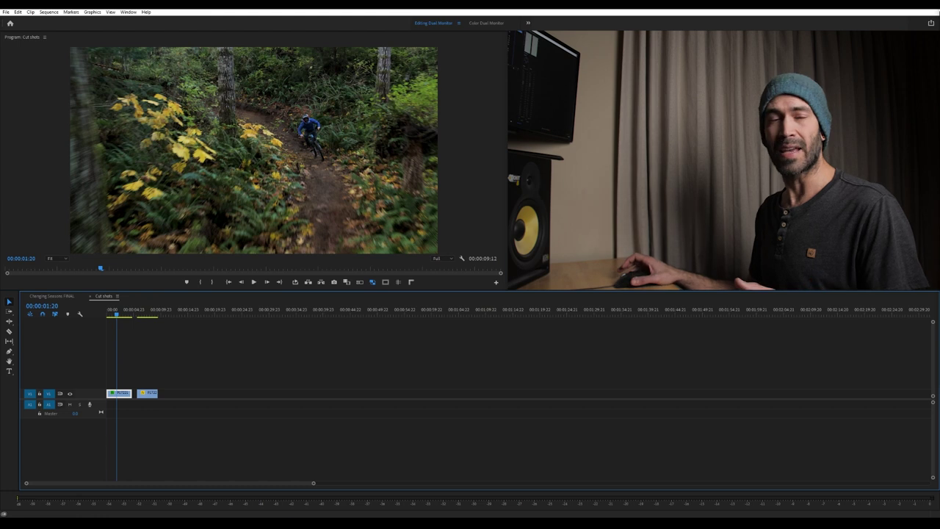
Return to the Changing Seasons FINAL sequence and play the cut from the dirt-corner shot into the following fern hillside shot.
{"action": "left_click", "coordinate": [65, 297]}
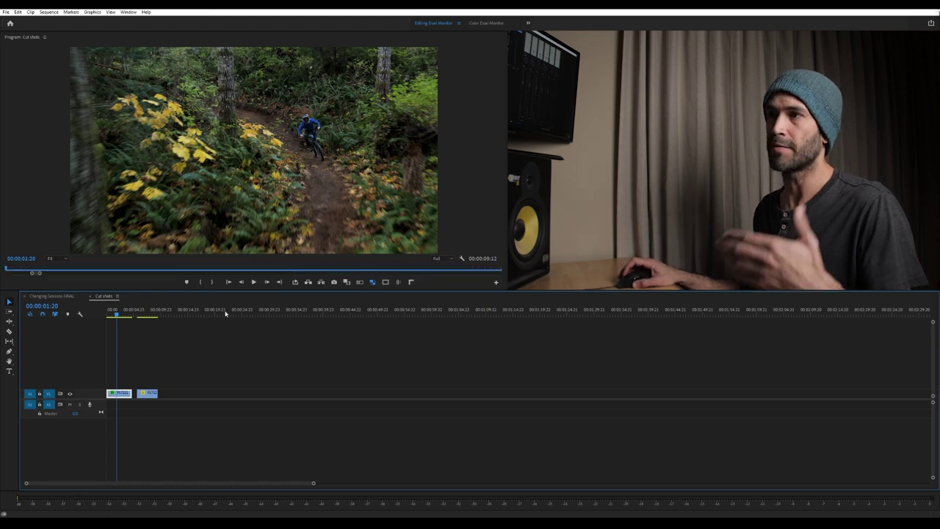
{"action": "left_click", "coordinate": [155, 315]}
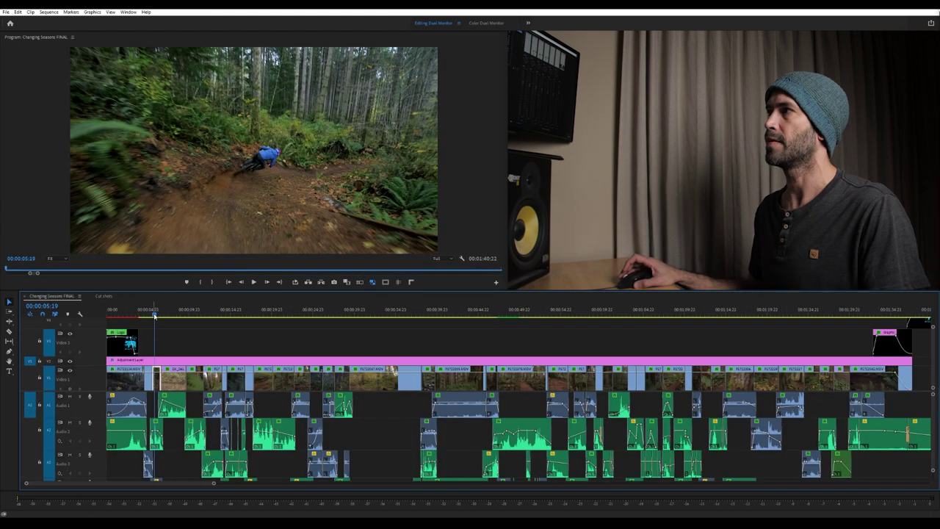
{"action": "key", "text": "space"}
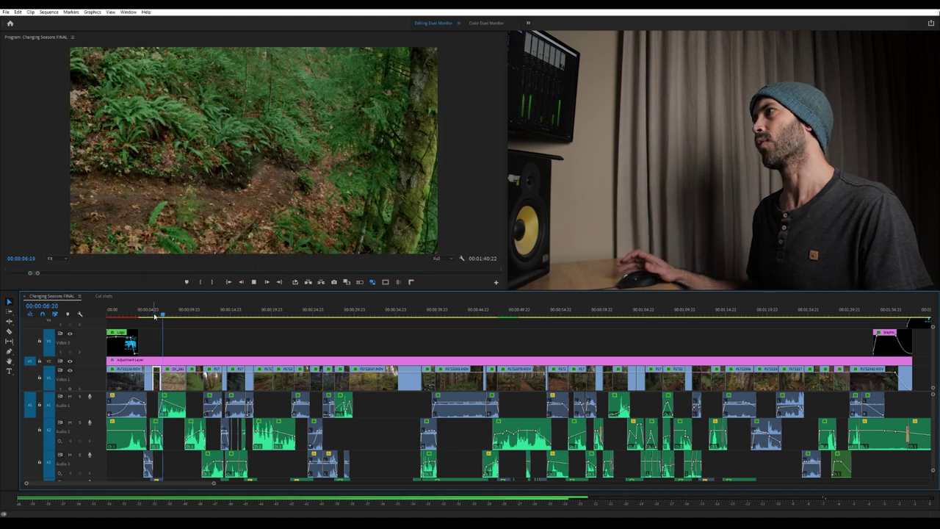
{"action": "key", "text": "space"}
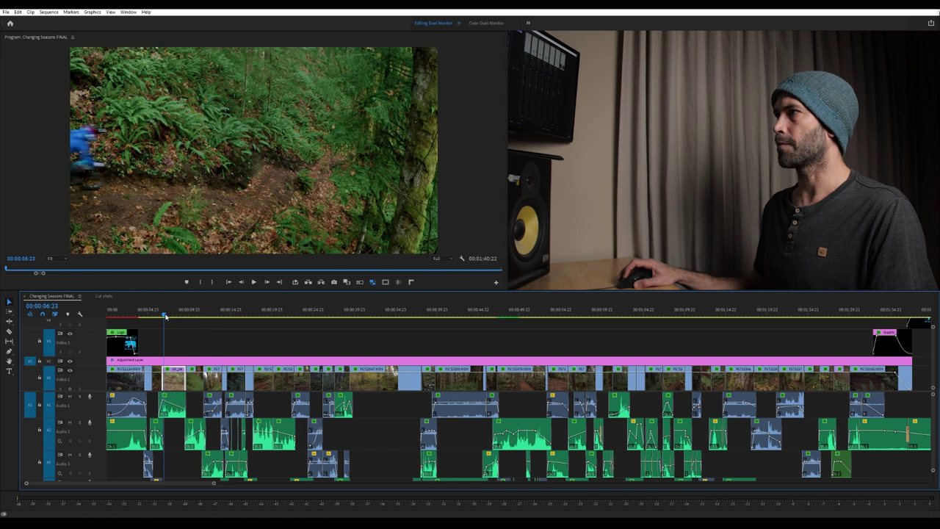
Examine the shots from the fern hillside to the wide forest shot, replaying the wide shot and scrubbing back to 00:00:12:09.
{"action": "left_click_drag", "start_coordinate": [165, 316], "coordinate": [192, 317]}
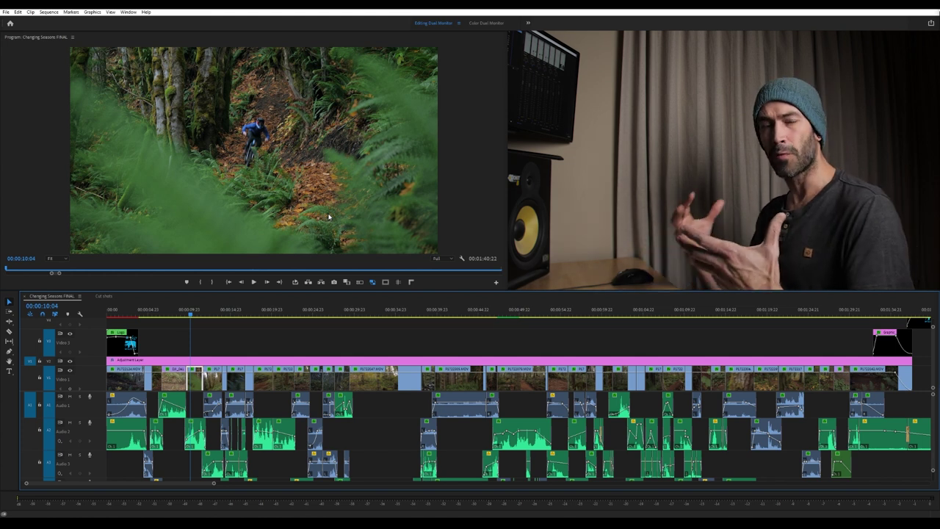
{"action": "left_click", "coordinate": [198, 314]}
{"action": "left_click_drag", "start_coordinate": [197, 314], "coordinate": [207, 314]}
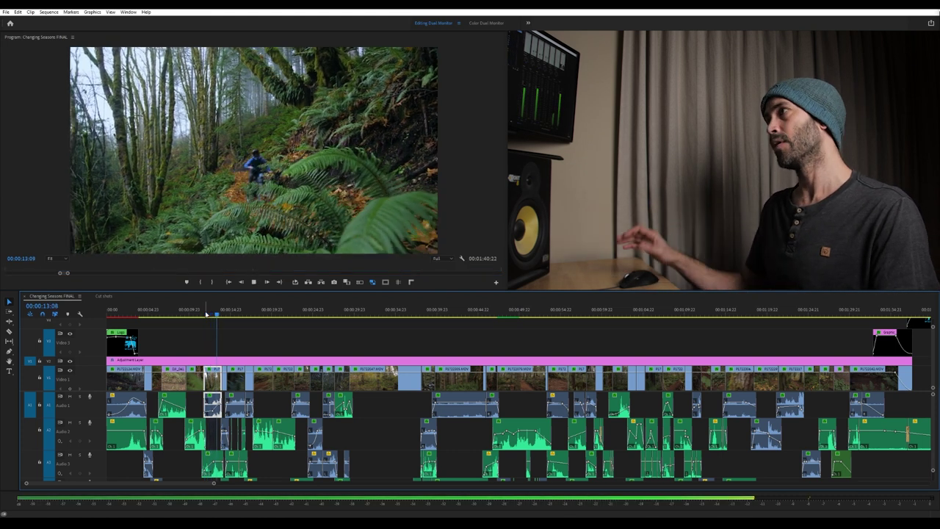
{"action": "key", "text": "space"}
{"action": "left_click_drag", "start_coordinate": [220, 314], "coordinate": [210, 314]}
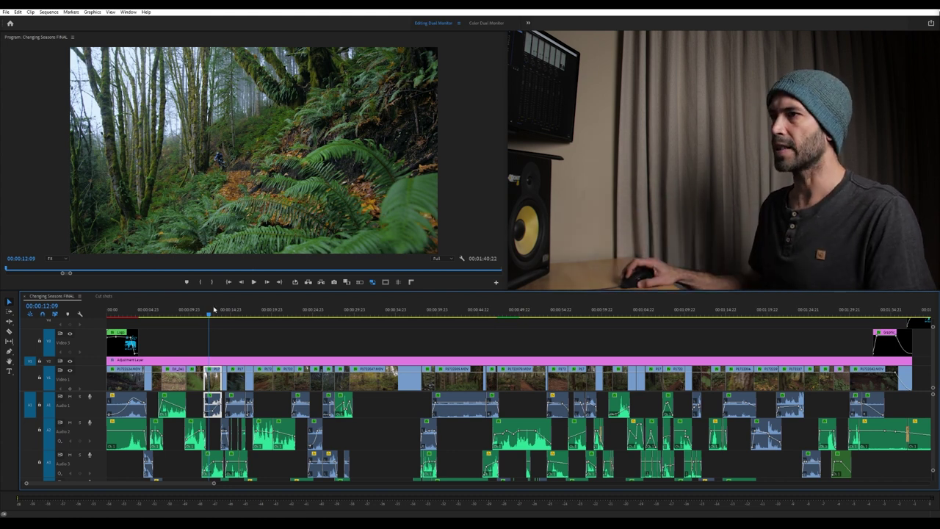
Compare the wide forest shot with the blurred panning shot and the two following trail shots, scrubbing to 00:00:21:07.
{"action": "left_click_drag", "start_coordinate": [213, 312], "coordinate": [225, 313]}
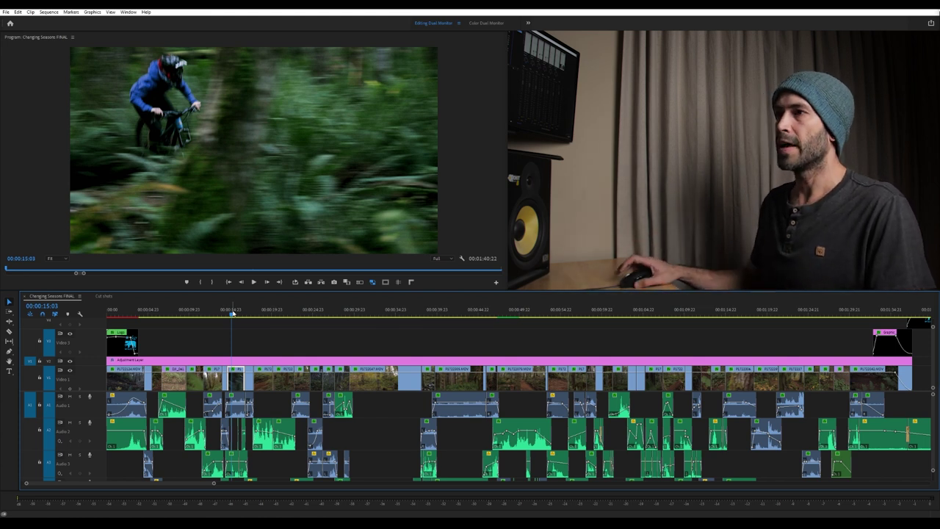
{"action": "left_click_drag", "start_coordinate": [232, 312], "coordinate": [213, 316]}
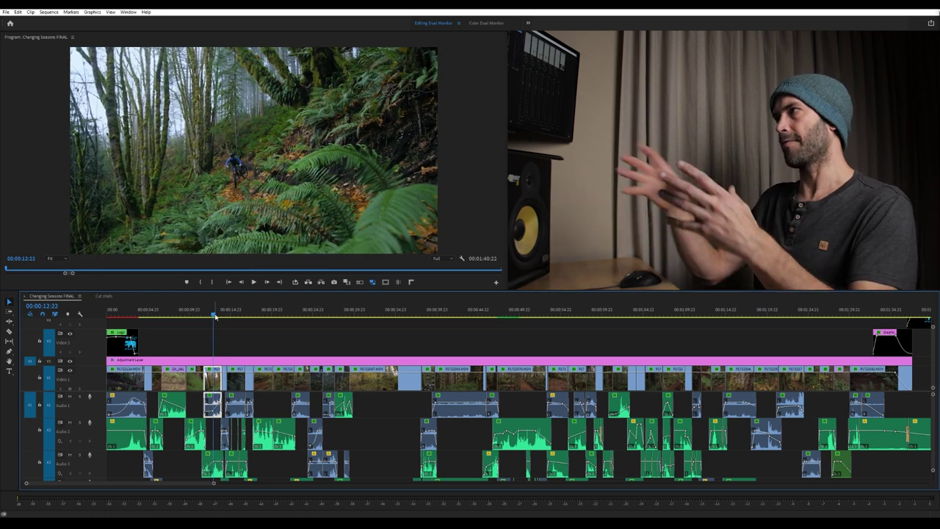
{"action": "left_click_drag", "start_coordinate": [240, 310], "coordinate": [271, 311]}
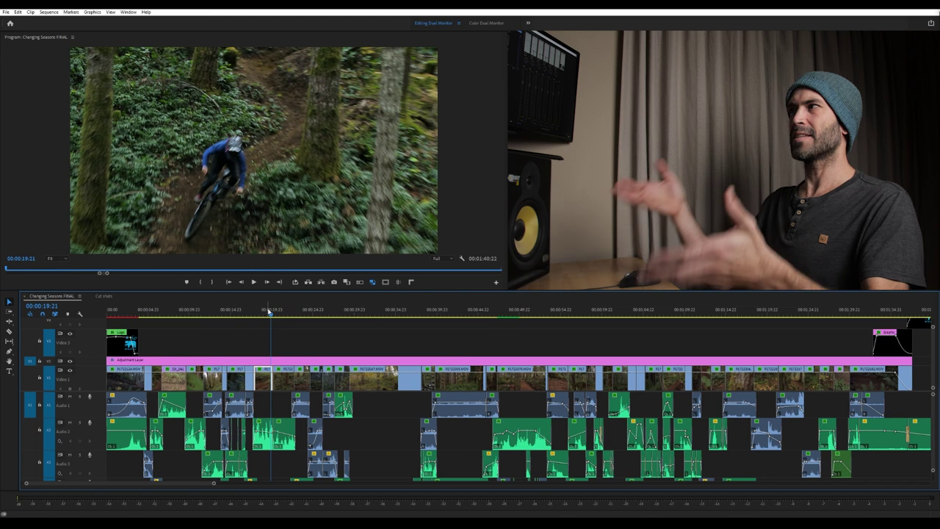
{"action": "left_click_drag", "start_coordinate": [271, 311], "coordinate": [284, 313]}
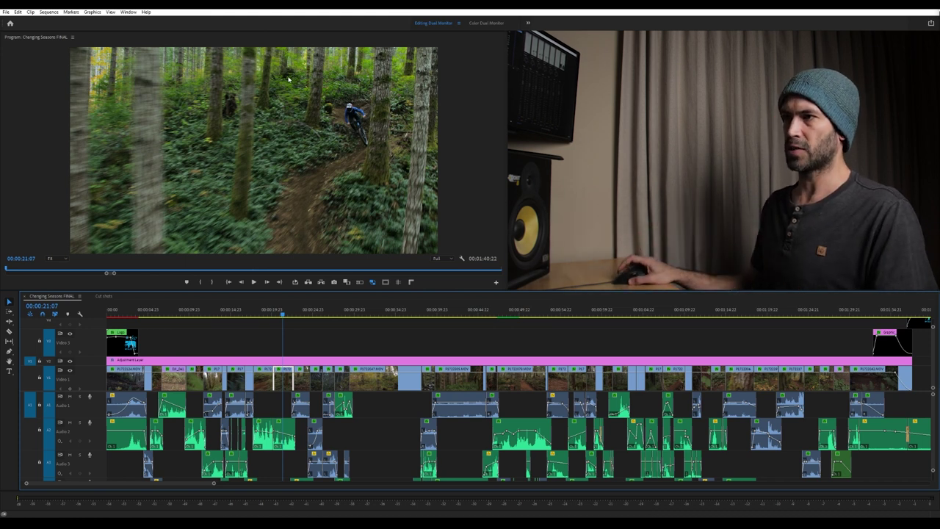
Scrub through the blurred panning shot and the short leaf-covered ground shot up to the downhill trail shot at 00:00:18:21.
{"action": "mouse_move", "coordinate": [229, 311]}
{"action": "left_mouse_down"}
{"action": "mouse_move", "coordinate": [246, 320]}
{"action": "mouse_move", "coordinate": [237, 318]}
{"action": "left_mouse_up"}
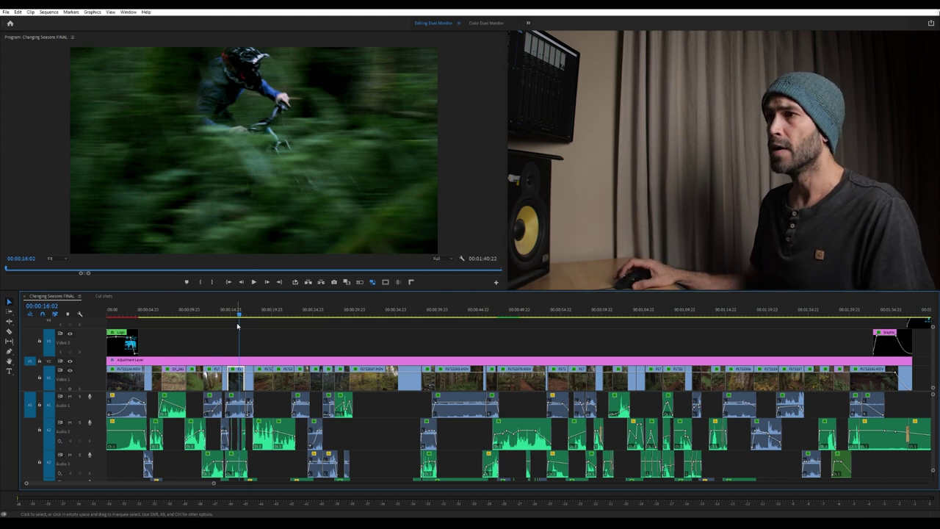
{"action": "left_click_drag", "start_coordinate": [241, 313], "coordinate": [237, 316]}
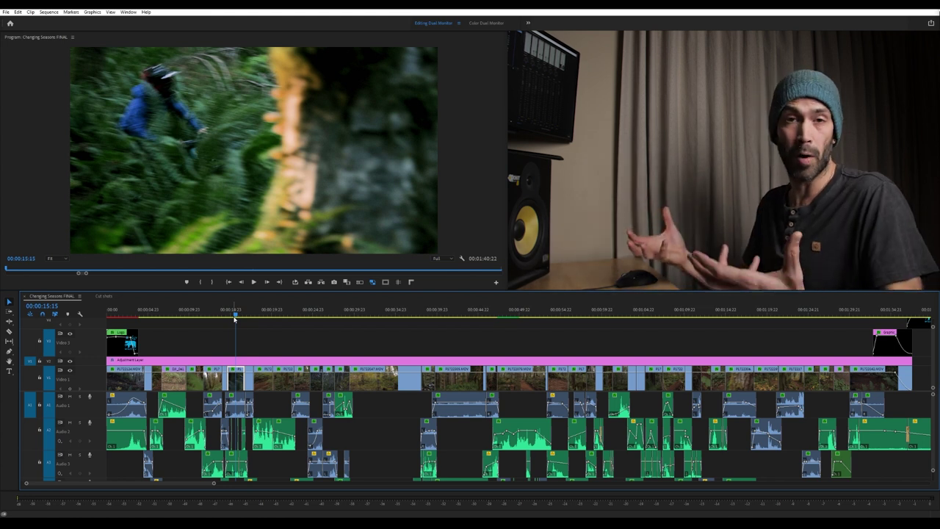
{"action": "left_click_drag", "start_coordinate": [236, 314], "coordinate": [248, 314]}
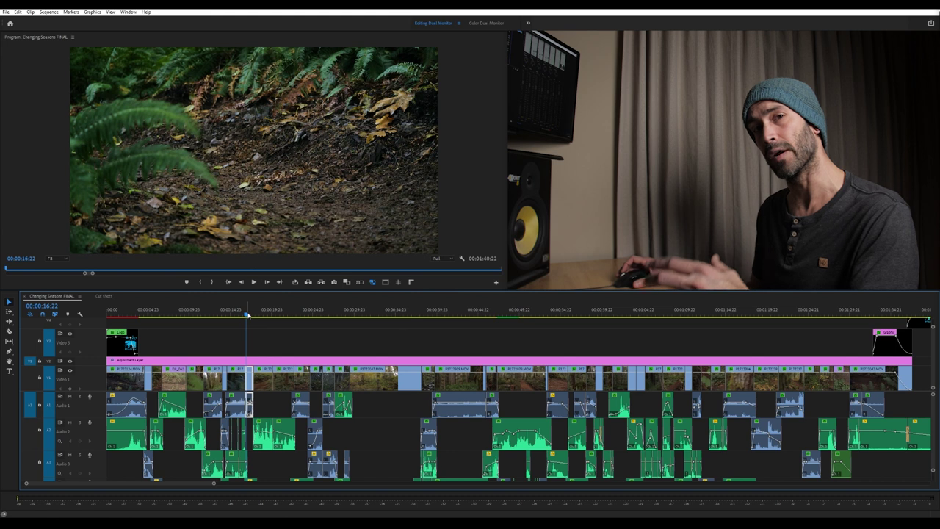
{"action": "mouse_move", "coordinate": [248, 314]}
{"action": "left_mouse_down"}
{"action": "mouse_move", "coordinate": [228, 316]}
{"action": "mouse_move", "coordinate": [262, 314]}
{"action": "left_mouse_up"}
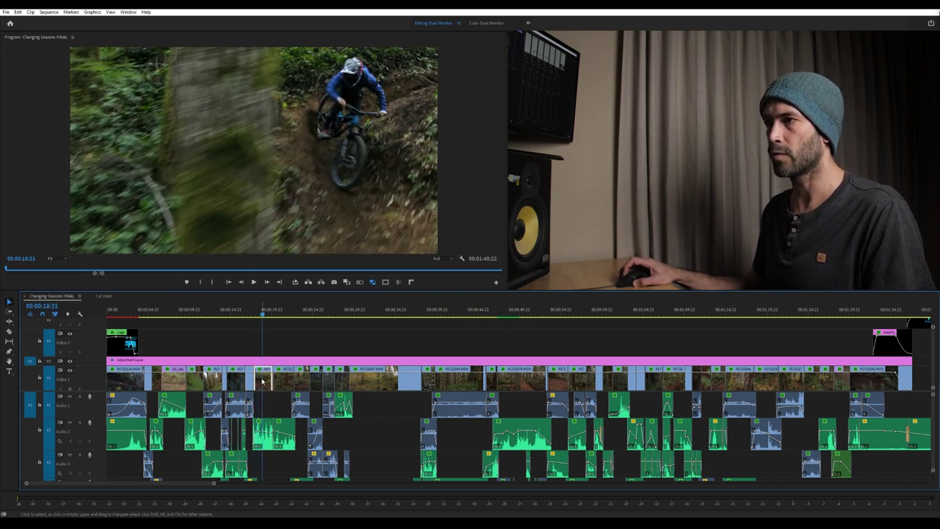
Move the downhill trail clip earlier over the short leaf-covered ground shot, and play the new cut from 00:00:14:19.
{"action": "left_click_drag", "start_coordinate": [267, 381], "coordinate": [261, 383]}
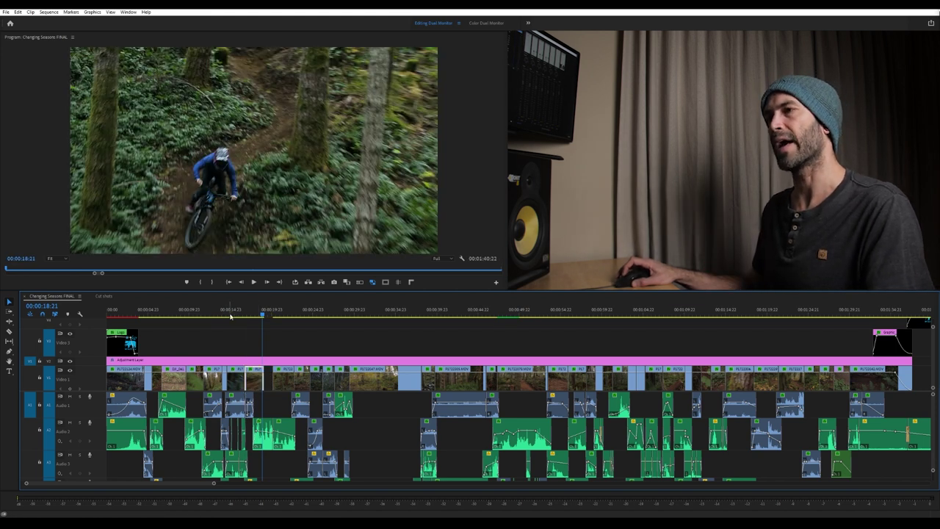
{"action": "left_click", "coordinate": [230, 314]}
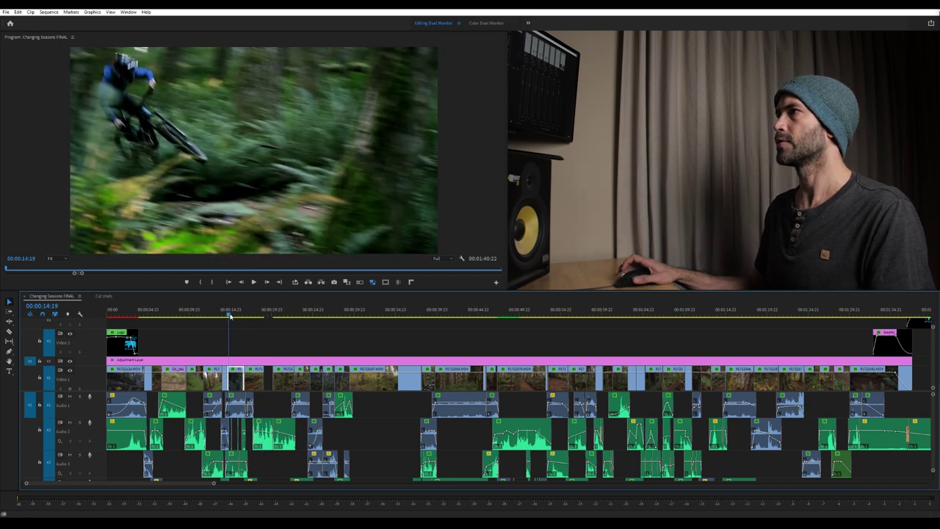
{"action": "key", "text": "space"}
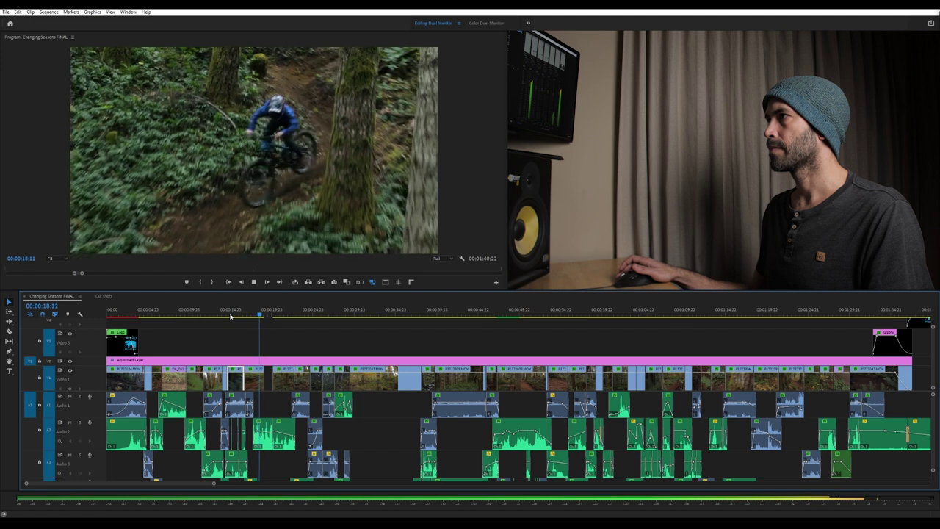
Stop playback, undo the downhill trail clip's move, and scrub to the short leaf-covered ground shot at 00:00:17:07.
{"action": "key", "text": "space"}
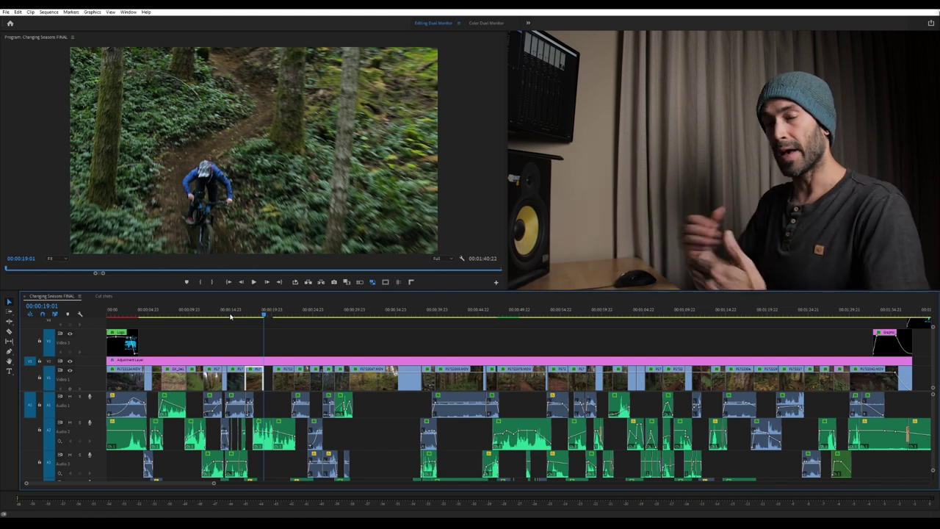
{"action": "key", "text": "ctrl+z"}
{"action": "left_click_drag", "start_coordinate": [242, 312], "coordinate": [249, 315]}
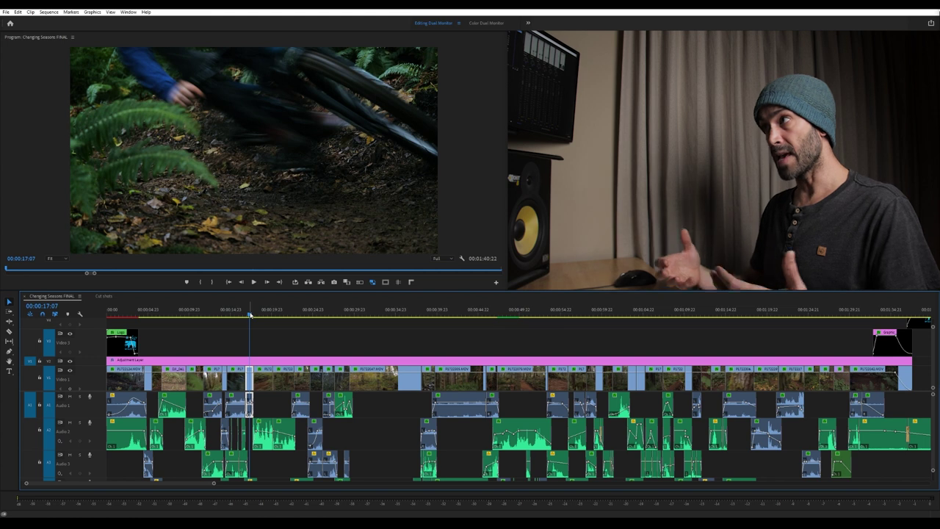
Advance frame by frame through the leaf-covered ground shot to 00:00:17:14, and play the original cut through the downhill trail shot to 00:00:20:03.
{"action": "key", "text": "Right"}
{"action": "key", "text": "Right"}
{"action": "key", "text": "Right"}
{"action": "key", "text": "Right"}
{"action": "key", "text": "Right"}
{"action": "key", "text": "Right"}
{"action": "key", "text": "Right"}
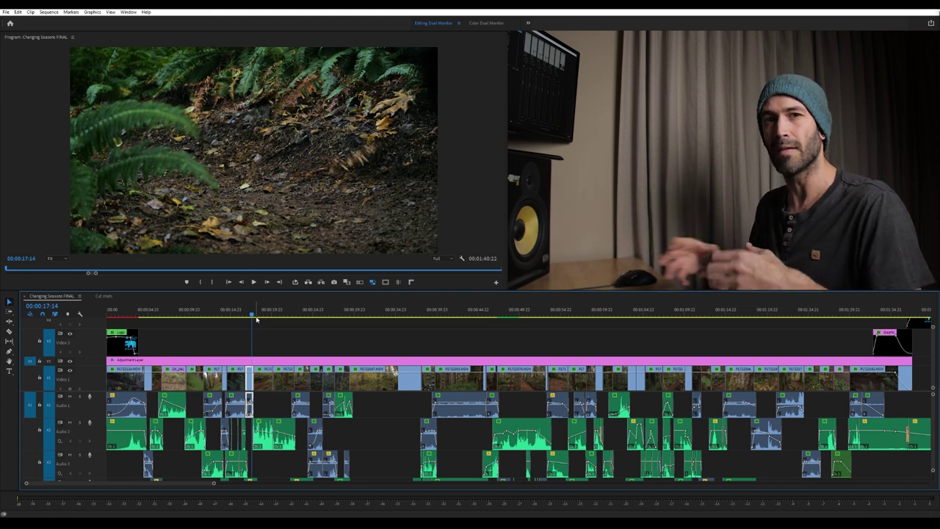
{"action": "key", "text": "space"}
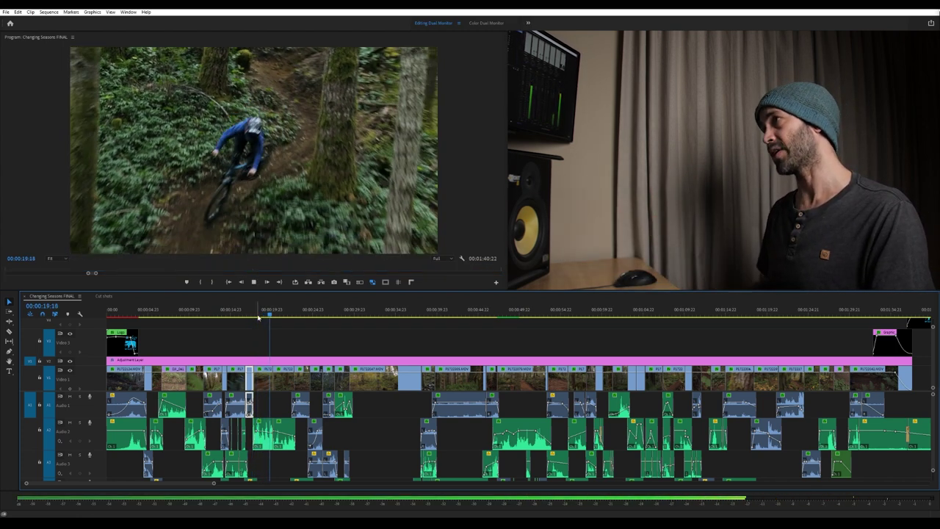
{"action": "key", "text": "space"}
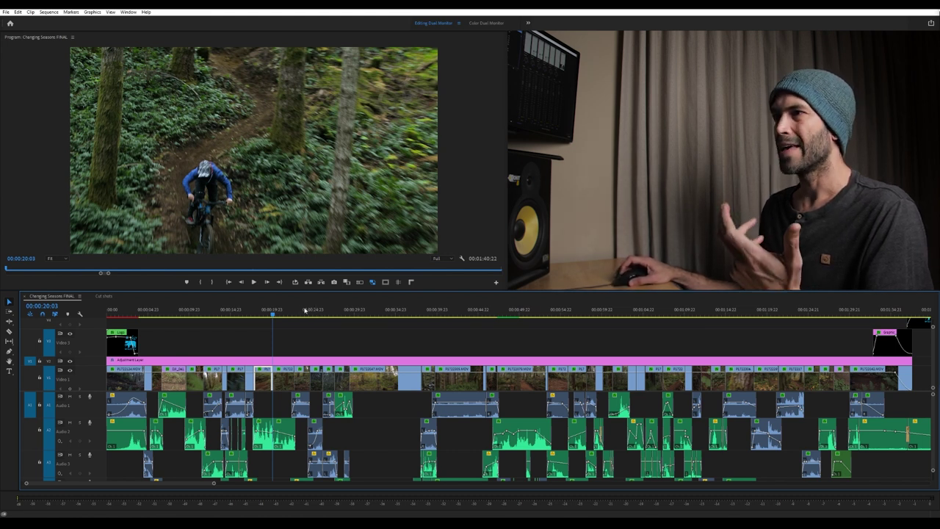
Compare the close downhill trail shot with the wide panning forest shot, replaying the cut and scrubbing through 00:00:21:22 toward the rear-view trail shot.
{"action": "left_click_drag", "start_coordinate": [273, 312], "coordinate": [285, 314]}
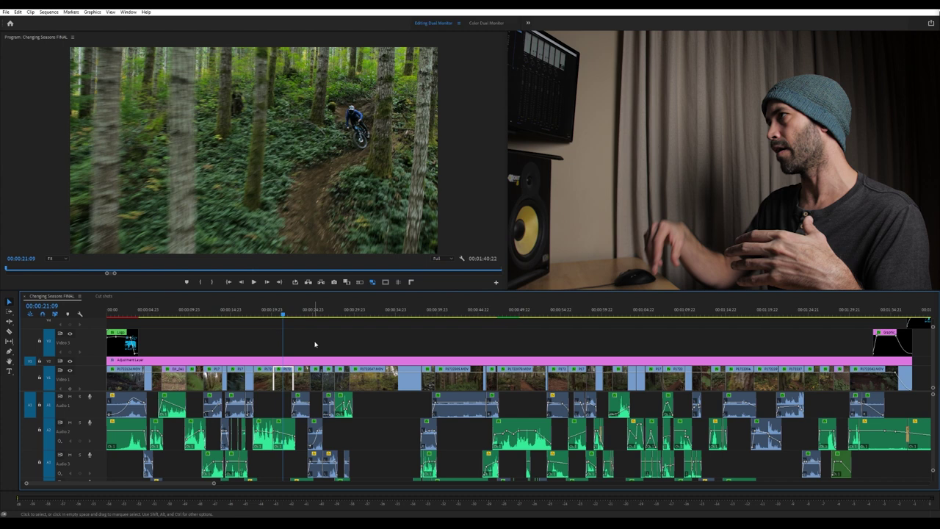
{"action": "left_click", "coordinate": [256, 312]}
{"action": "key", "text": "space"}
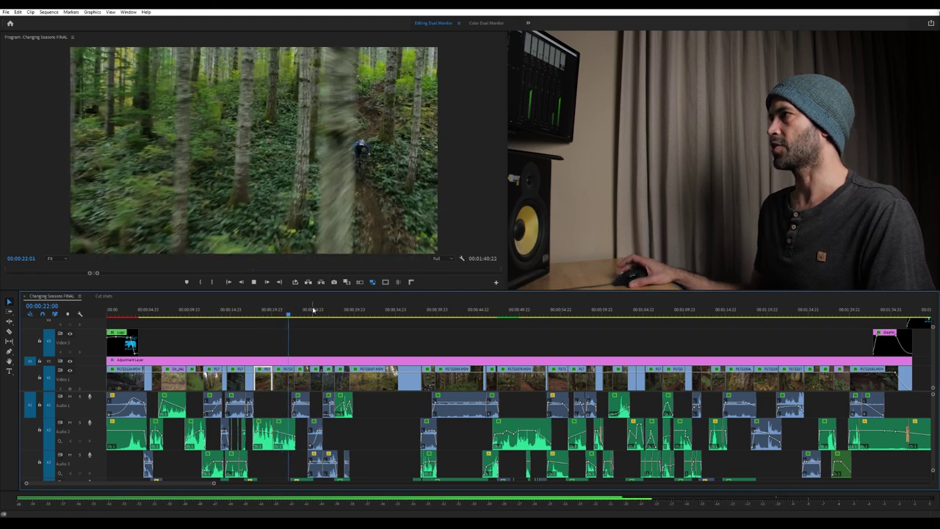
{"action": "left_click_drag", "start_coordinate": [312, 312], "coordinate": [288, 316]}
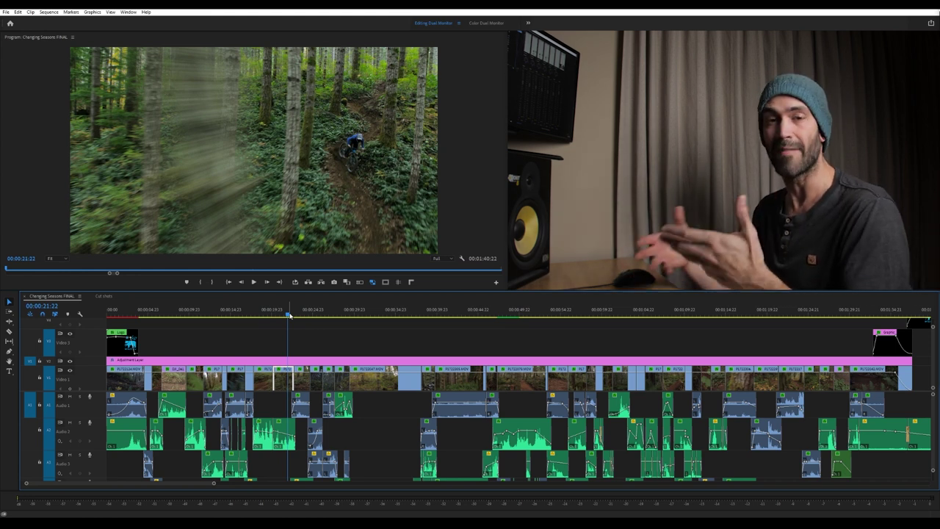
{"action": "left_click_drag", "start_coordinate": [288, 315], "coordinate": [304, 319]}
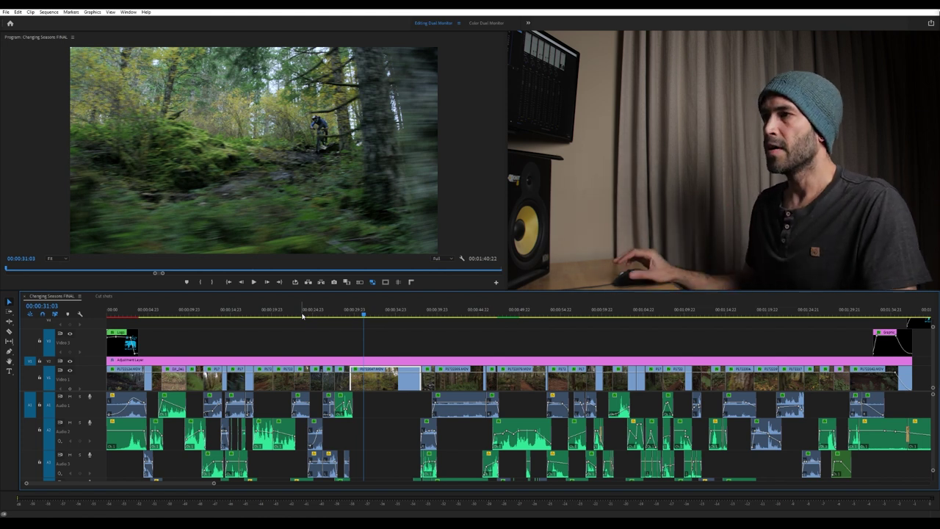
Compare the rear-view trail shot at 00:00:23:21 with the fern hillside shot at 00:00:10:00 and the downhill shot at 00:00:19:10.
{"action": "left_click", "coordinate": [305, 314]}
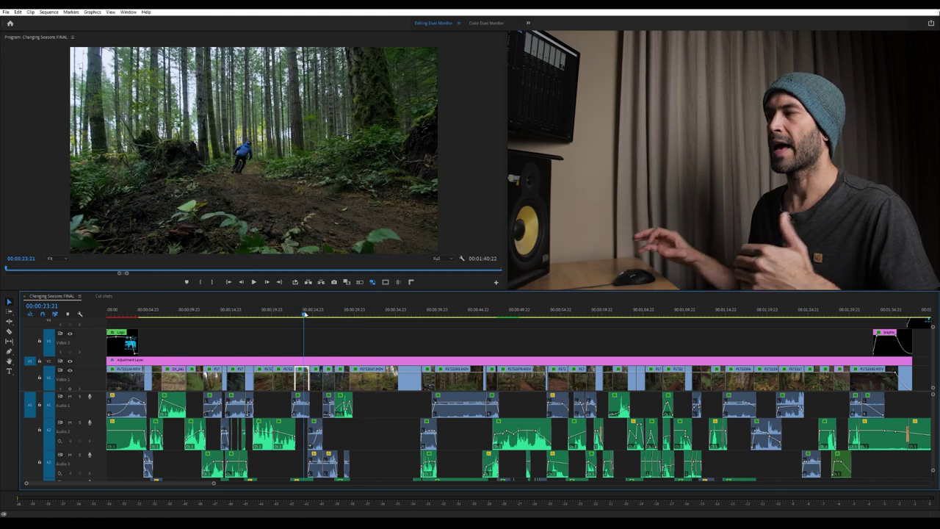
{"action": "left_click_drag", "start_coordinate": [305, 315], "coordinate": [190, 316]}
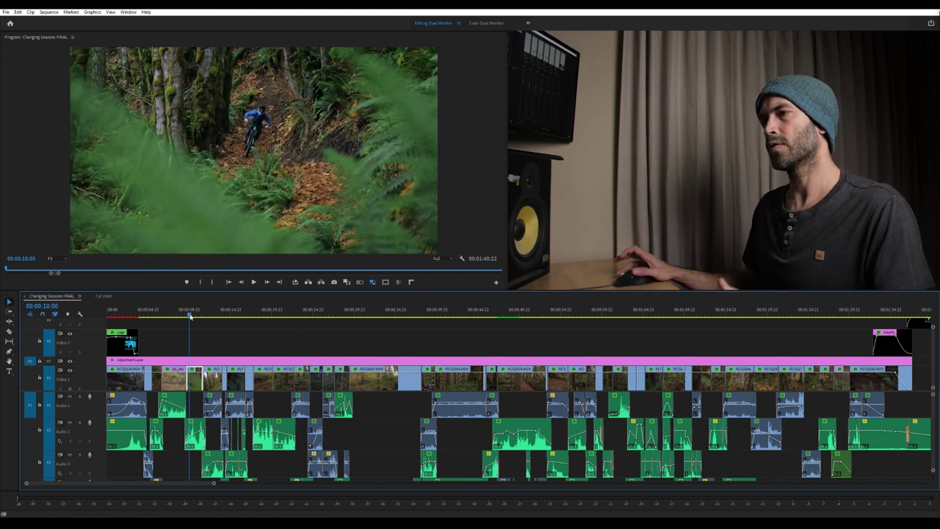
{"action": "left_click", "coordinate": [267, 311]}
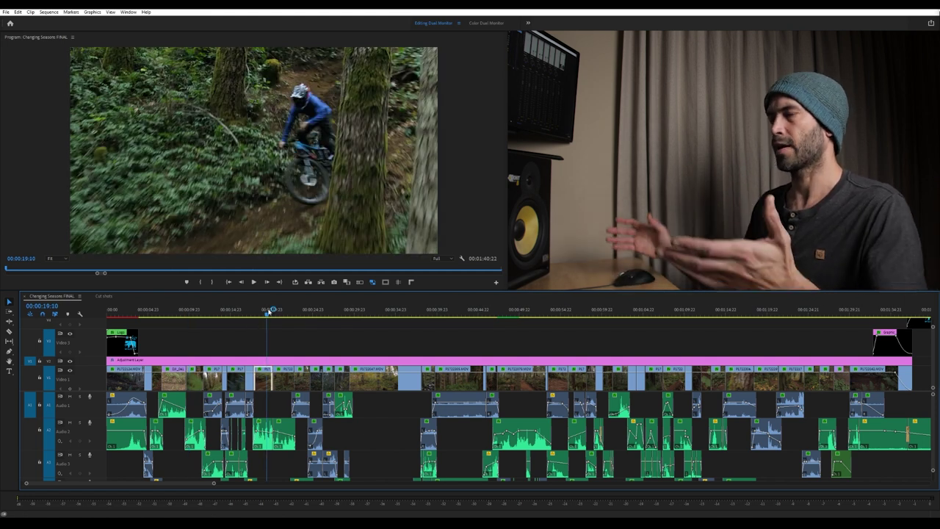
{"action": "left_click", "coordinate": [304, 312]}
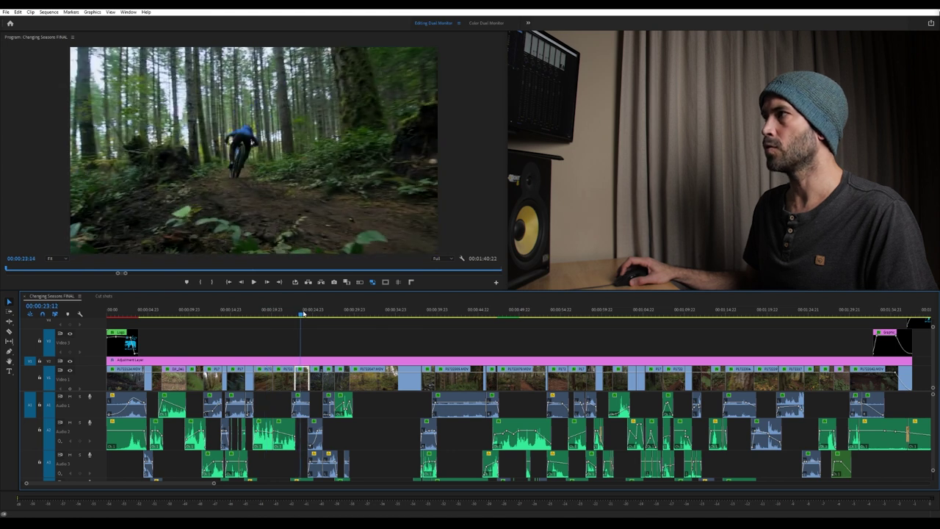
Scrub from the rear-view trail shot through the low-angle jump shot to the mossy rock drop shot at 00:00:26:12.
{"action": "left_click_drag", "start_coordinate": [306, 313], "coordinate": [323, 315]}
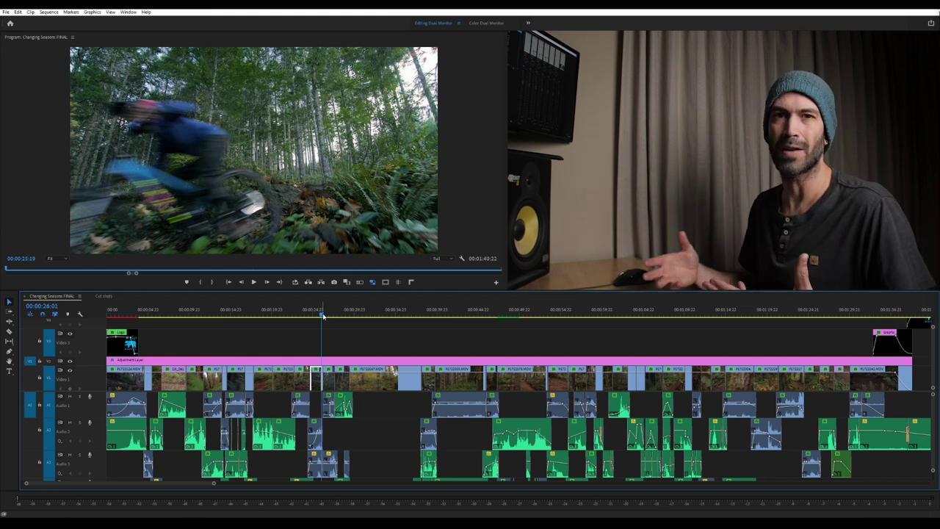
{"action": "left_click_drag", "start_coordinate": [323, 316], "coordinate": [320, 316]}
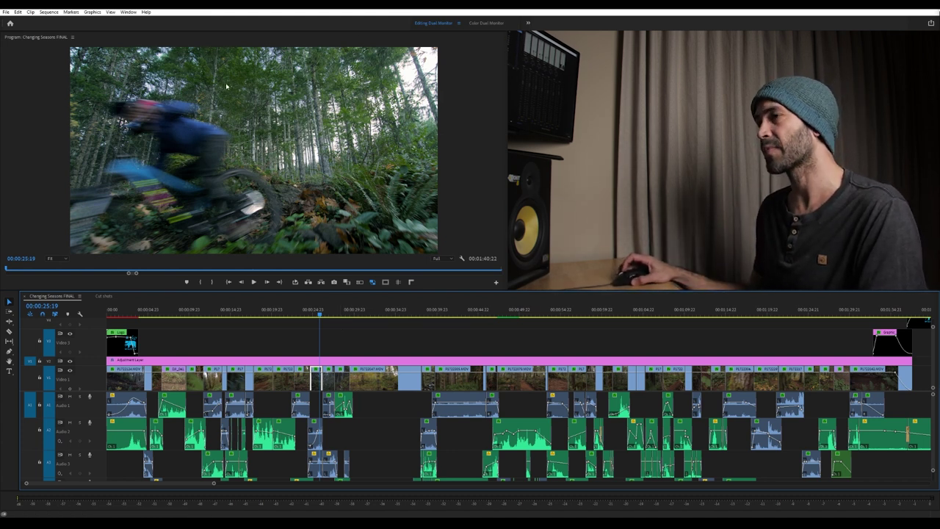
{"action": "left_click", "coordinate": [319, 310]}
{"action": "left_click_drag", "start_coordinate": [320, 310], "coordinate": [325, 311]}
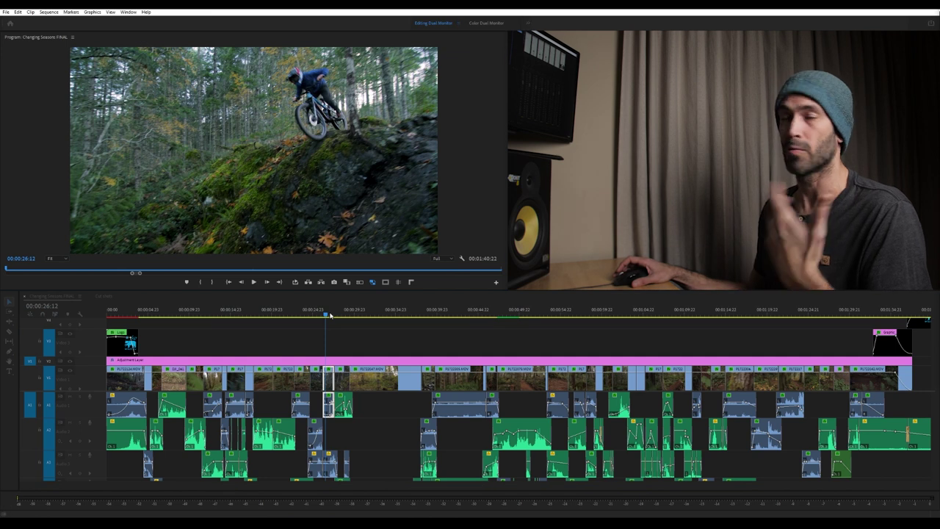
{"action": "left_click", "coordinate": [330, 314]}
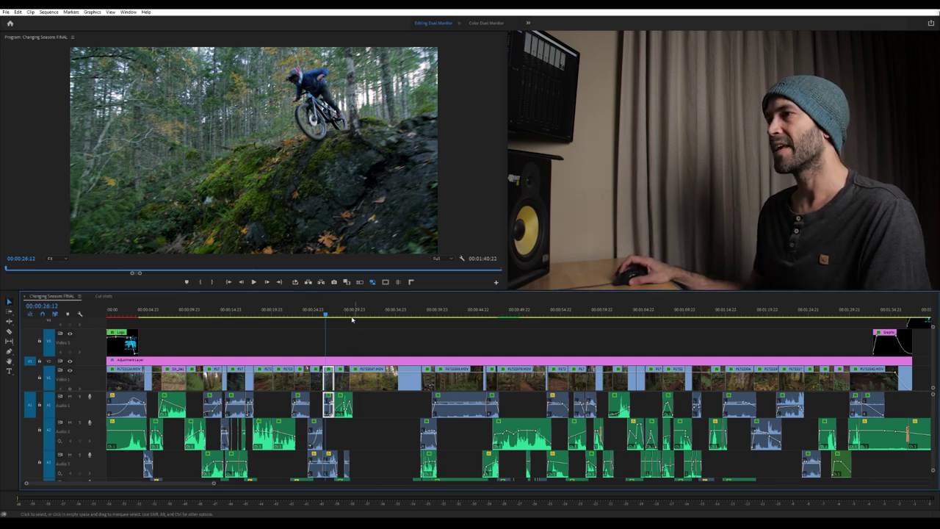
Re-examine the cut from the low-angle jump shot at 00:00:24:21 into the mossy rock drop shot, scrubbing to 00:00:27:09.
{"action": "left_click", "coordinate": [313, 315]}
{"action": "left_click", "coordinate": [312, 315]}
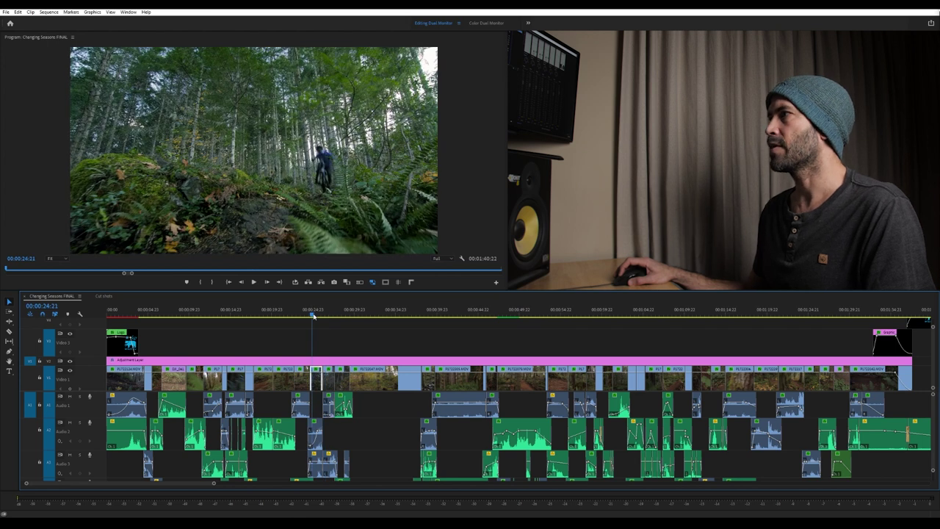
{"action": "left_click_drag", "start_coordinate": [313, 315], "coordinate": [316, 315]}
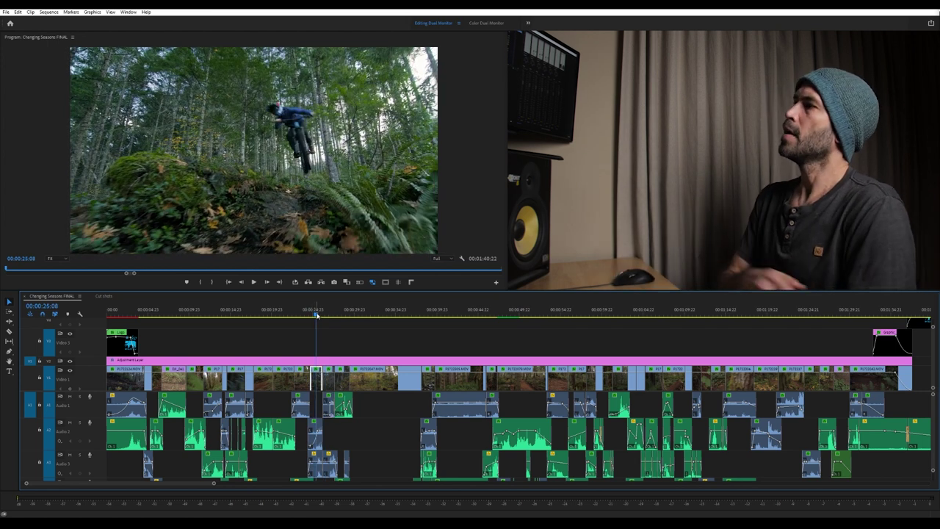
{"action": "mouse_move", "coordinate": [316, 315]}
{"action": "left_mouse_down"}
{"action": "mouse_move", "coordinate": [338, 316]}
{"action": "mouse_move", "coordinate": [326, 319]}
{"action": "left_mouse_up"}
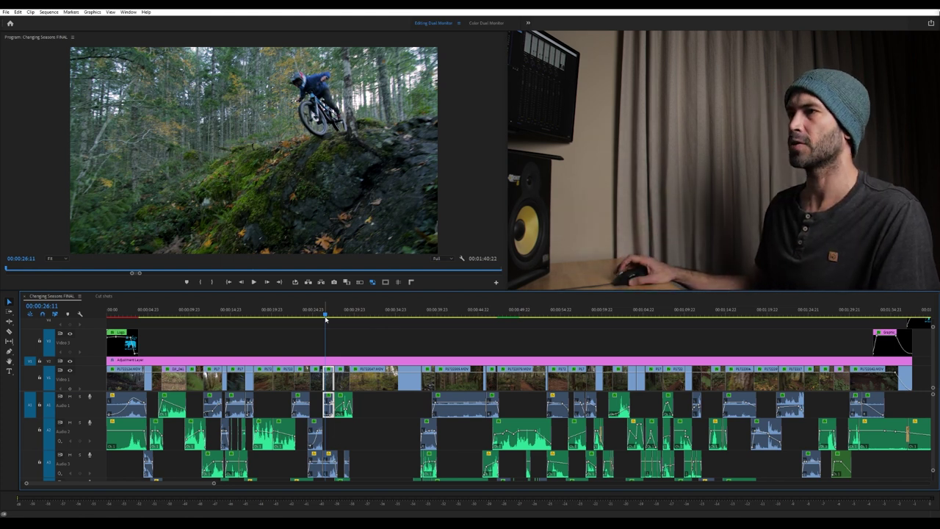
{"action": "left_click_drag", "start_coordinate": [325, 315], "coordinate": [329, 315]}
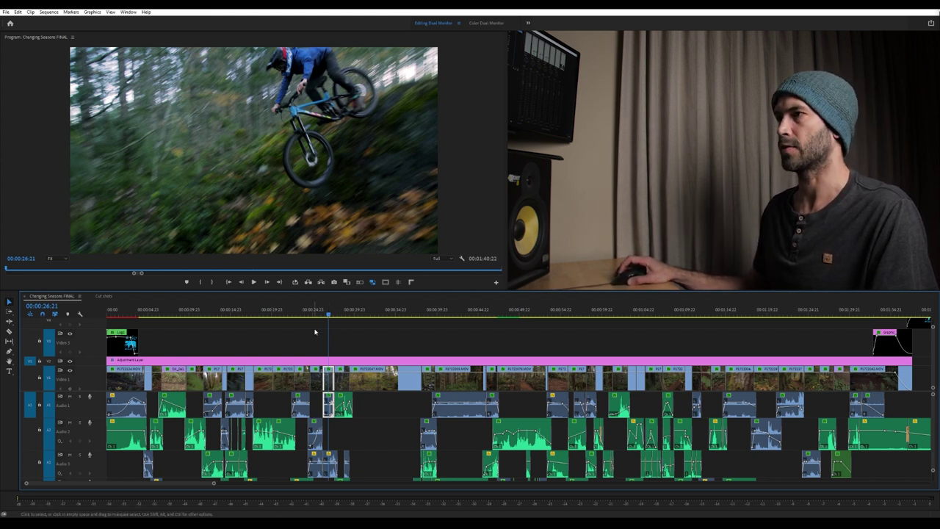
{"action": "left_click_drag", "start_coordinate": [328, 315], "coordinate": [333, 317]}
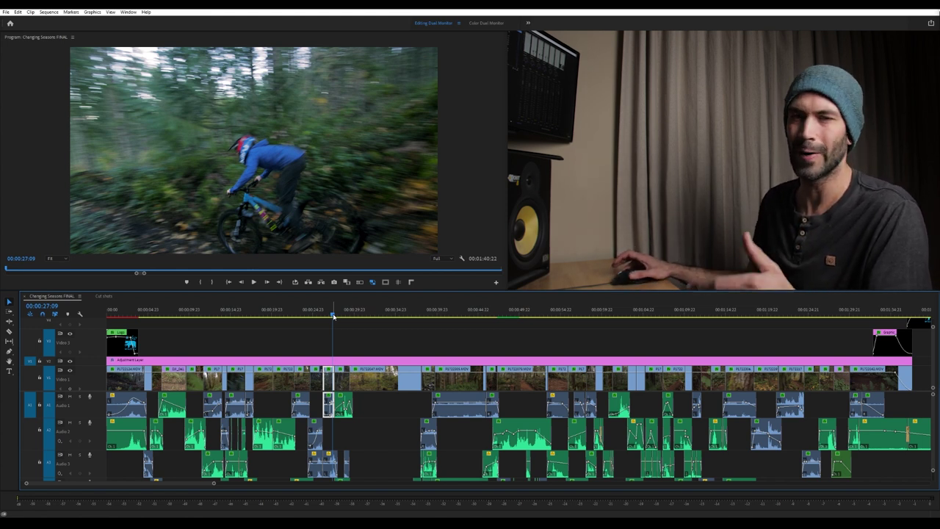
Play the wide rocky slope shot from 00:00:27:20 to 00:00:29:09, and scrub back slightly within it.
{"action": "left_click_drag", "start_coordinate": [333, 315], "coordinate": [337, 315]}
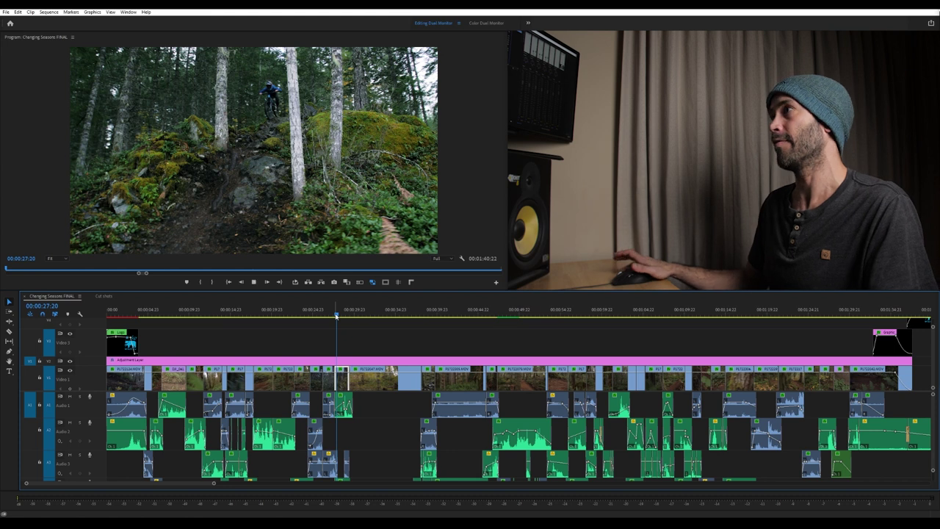
{"action": "key", "text": "space"}
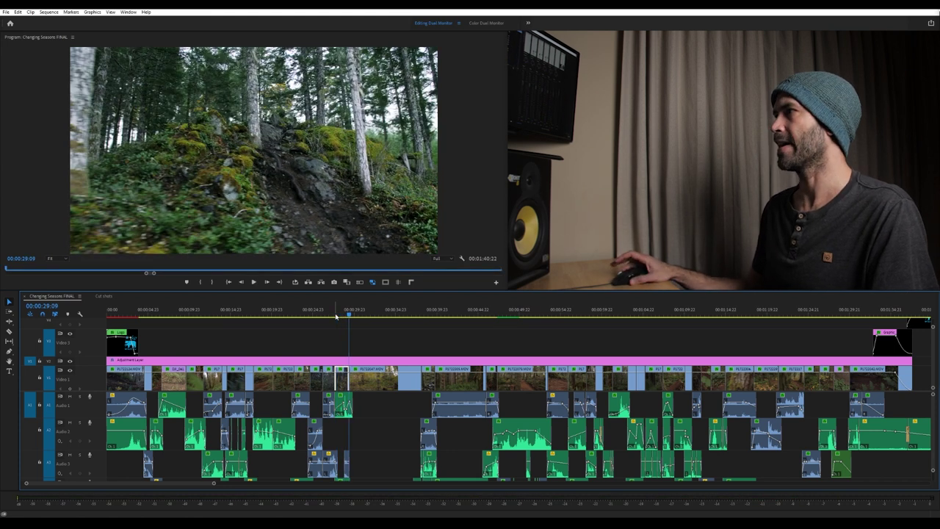
{"action": "left_click_drag", "start_coordinate": [349, 317], "coordinate": [345, 317]}
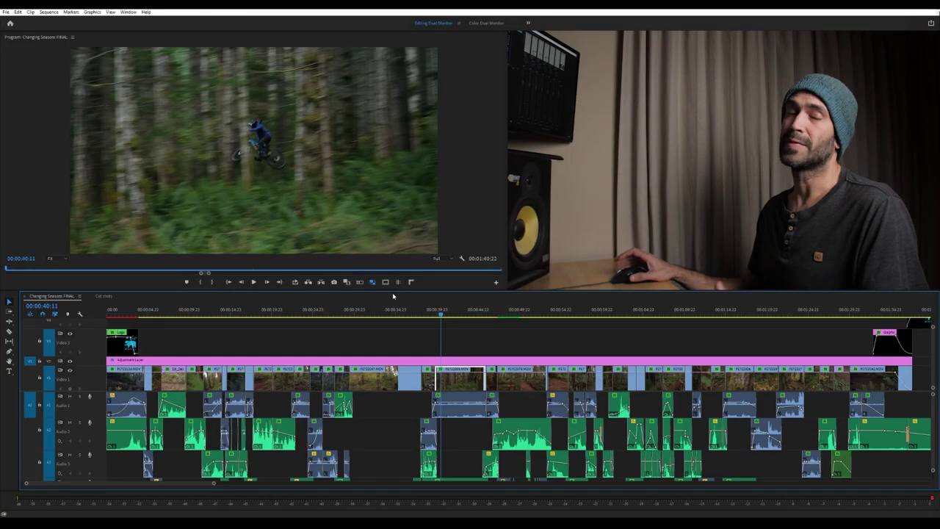
Examine the yellow-leaf forest panning shot from 00:00:30:05 to 00:00:31:10 and the steep leafy descent shot at 00:00:39:04.
{"action": "left_click_drag", "start_coordinate": [358, 309], "coordinate": [358, 310]}
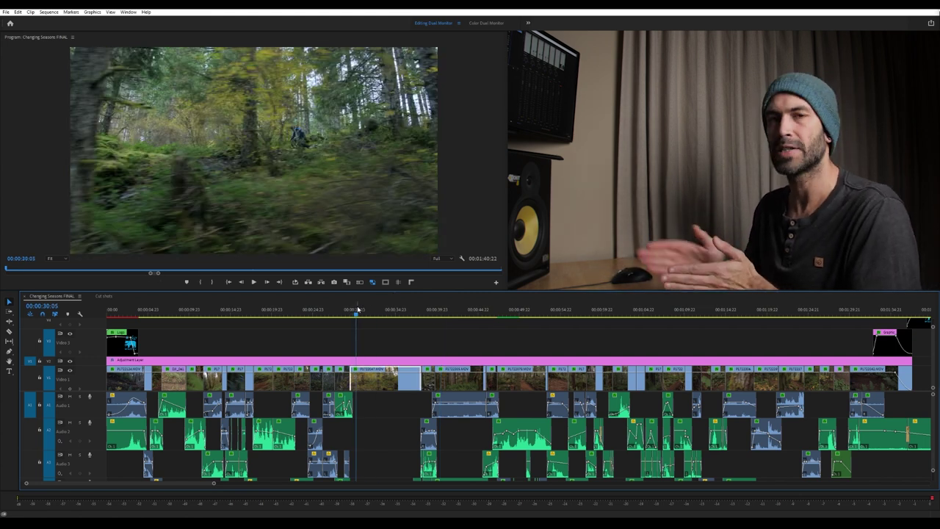
{"action": "left_click_drag", "start_coordinate": [358, 315], "coordinate": [367, 315]}
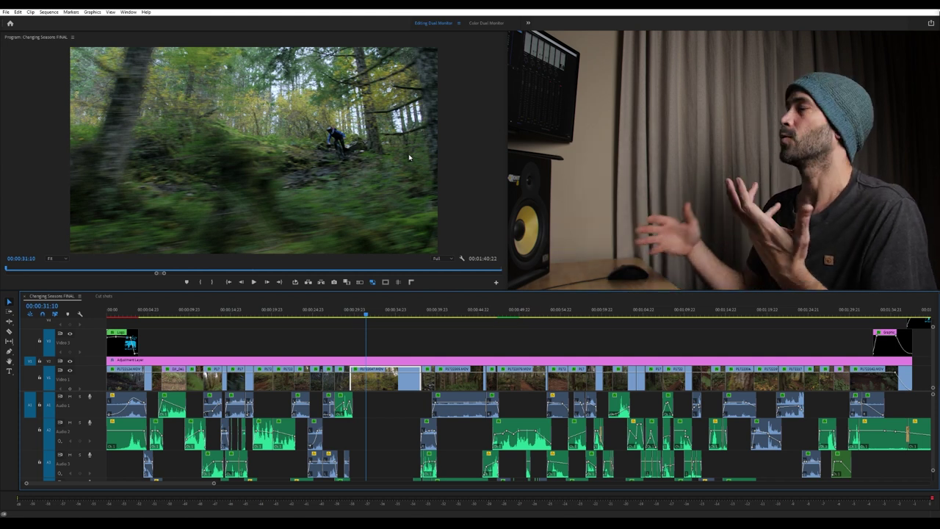
{"action": "mouse_move", "coordinate": [418, 314]}
{"action": "left_mouse_down"}
{"action": "mouse_move", "coordinate": [429, 314]}
{"action": "mouse_move", "coordinate": [401, 315]}
{"action": "mouse_move", "coordinate": [429, 312]}
{"action": "left_mouse_up"}
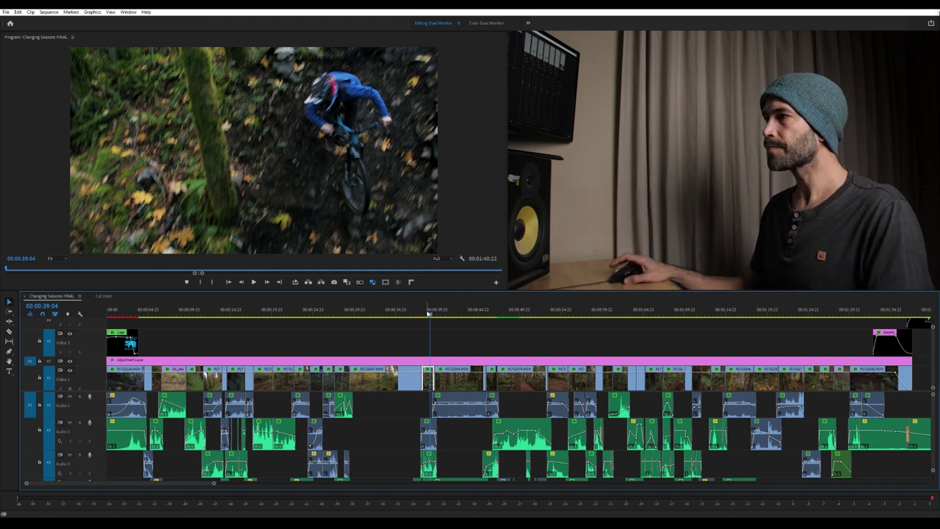
{"action": "left_click_drag", "start_coordinate": [428, 313], "coordinate": [437, 314]}
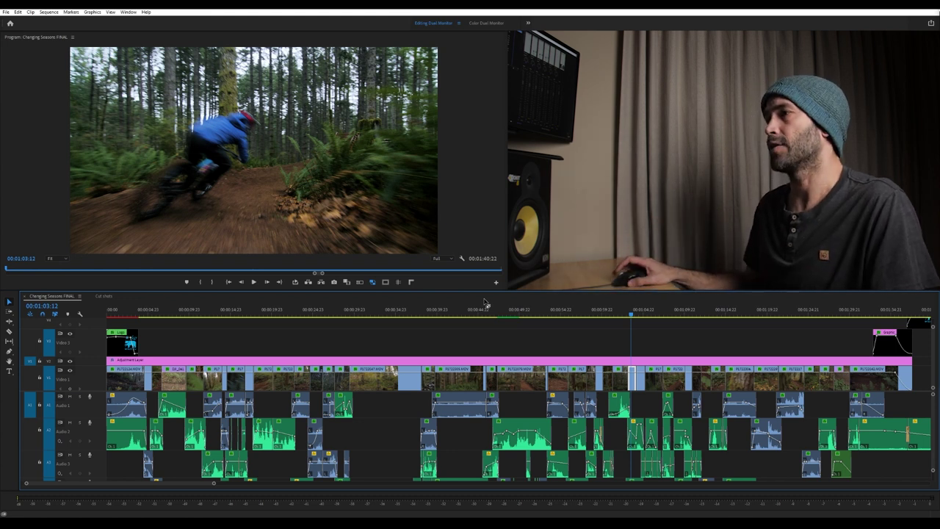
Play the side-on forest jump shot from 00:00:40:09 through the cut to the dirt trail shot at 00:00:46:02.
{"action": "left_click_drag", "start_coordinate": [445, 310], "coordinate": [439, 315]}
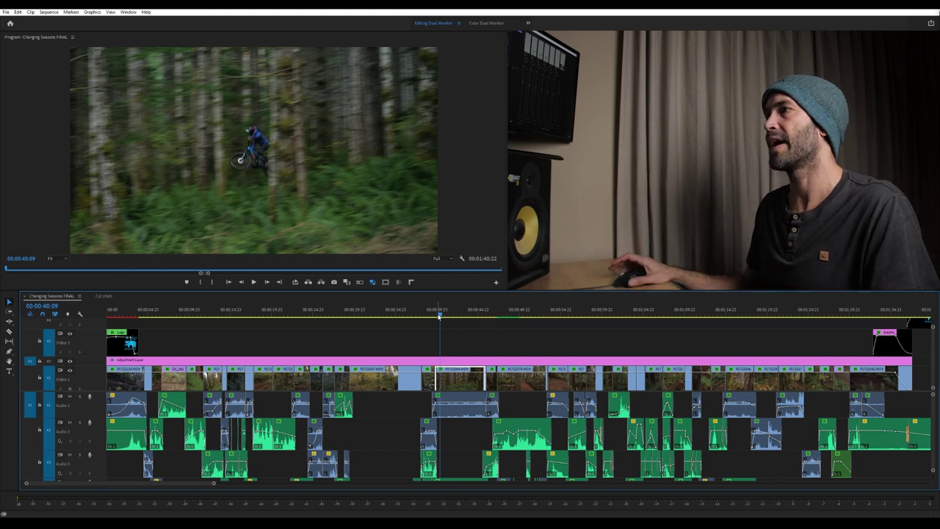
{"action": "key", "text": "space"}
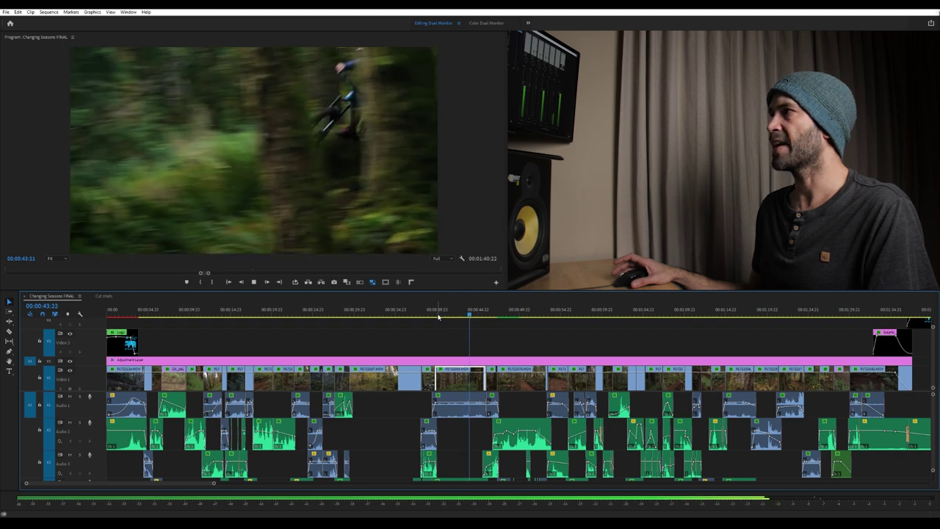
{"action": "key", "text": "space"}
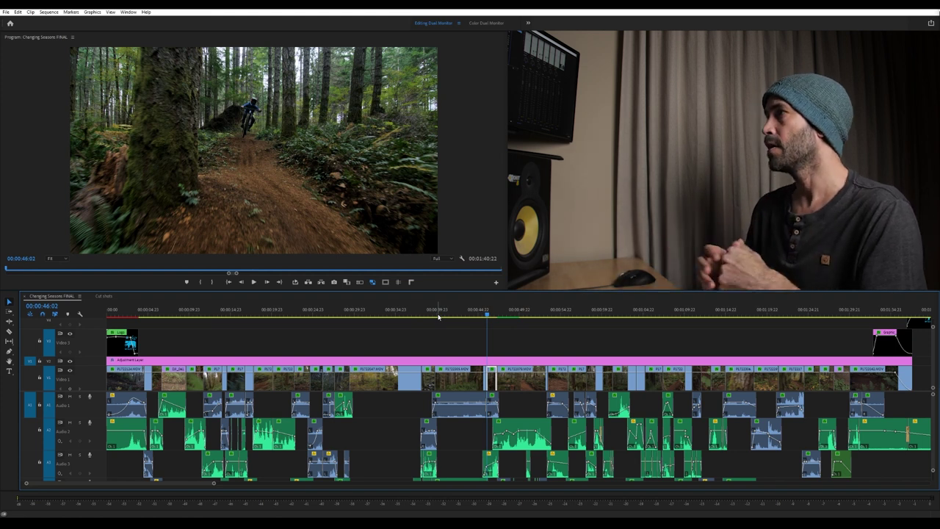
Scrub from the dirt trail shot to the start of the long panning clip at 00:00:47:10, and check that clip's end near 00:00:52:20.
{"action": "left_click", "coordinate": [490, 314]}
{"action": "left_click_drag", "start_coordinate": [489, 315], "coordinate": [498, 316]}
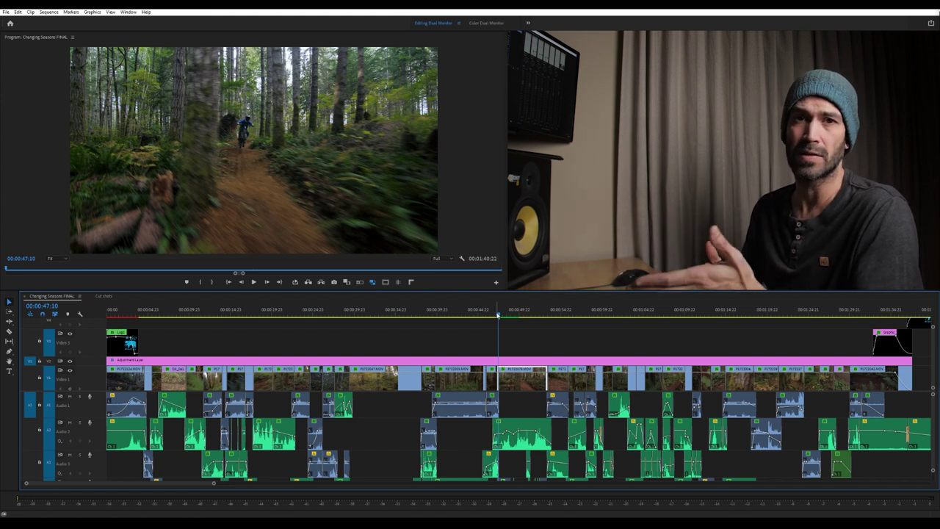
{"action": "left_click", "coordinate": [543, 311]}
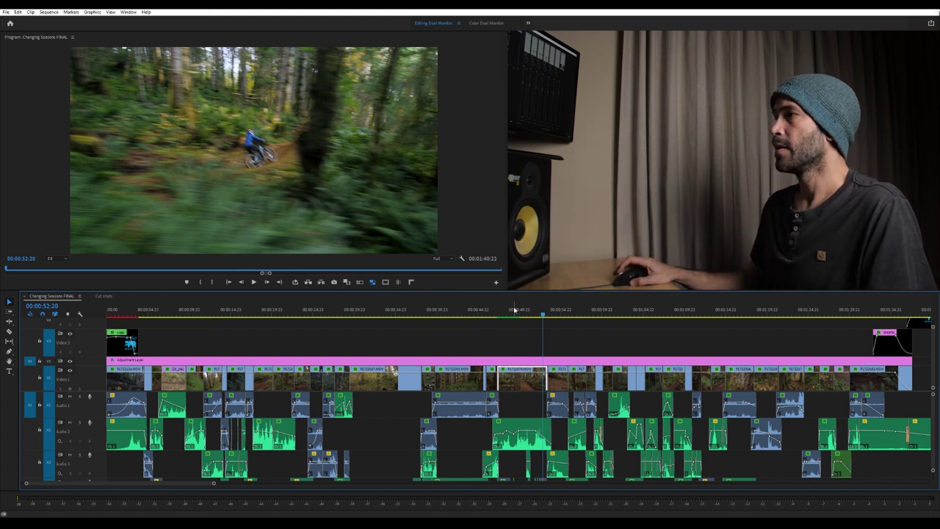
{"action": "key", "text": "space"}
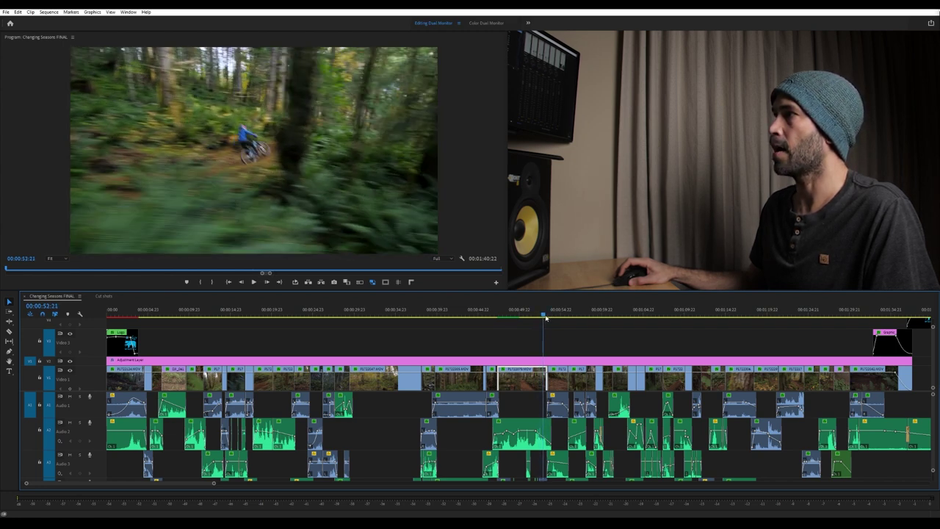
Play from the panning clip's end at 00:00:52:21 into the mossy-trunk trail shot, and replay that shot from 00:00:53:14.
{"action": "key", "text": "space"}
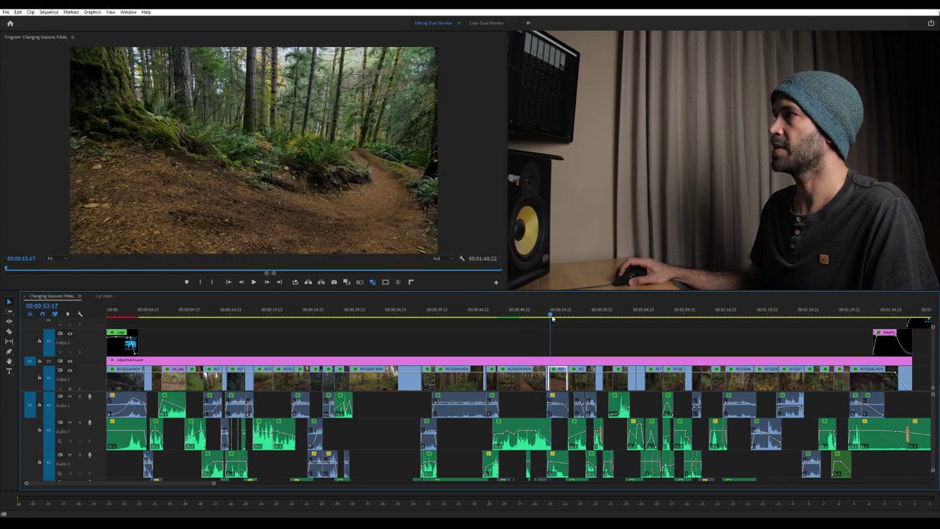
{"action": "mouse_move", "coordinate": [553, 318]}
{"action": "left_mouse_down"}
{"action": "mouse_move", "coordinate": [536, 319]}
{"action": "mouse_move", "coordinate": [549, 317]}
{"action": "left_mouse_up"}
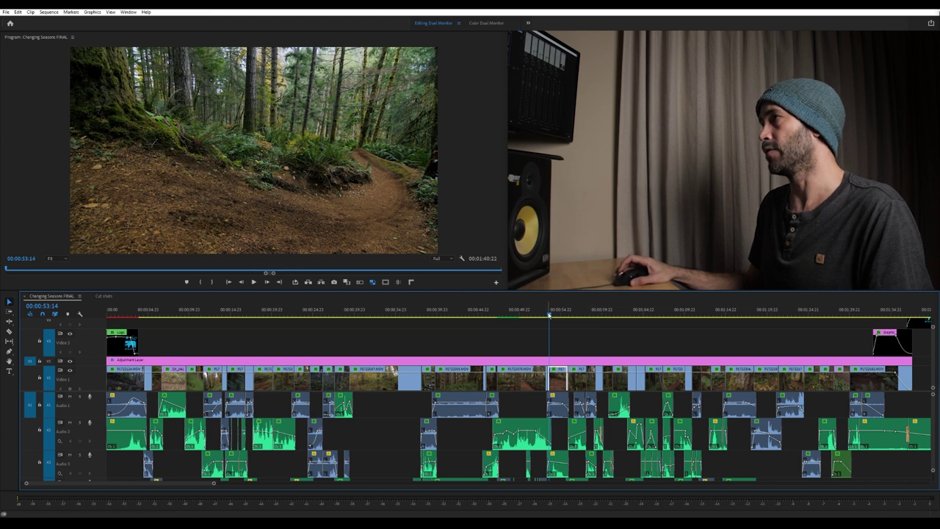
{"action": "key", "text": "space"}
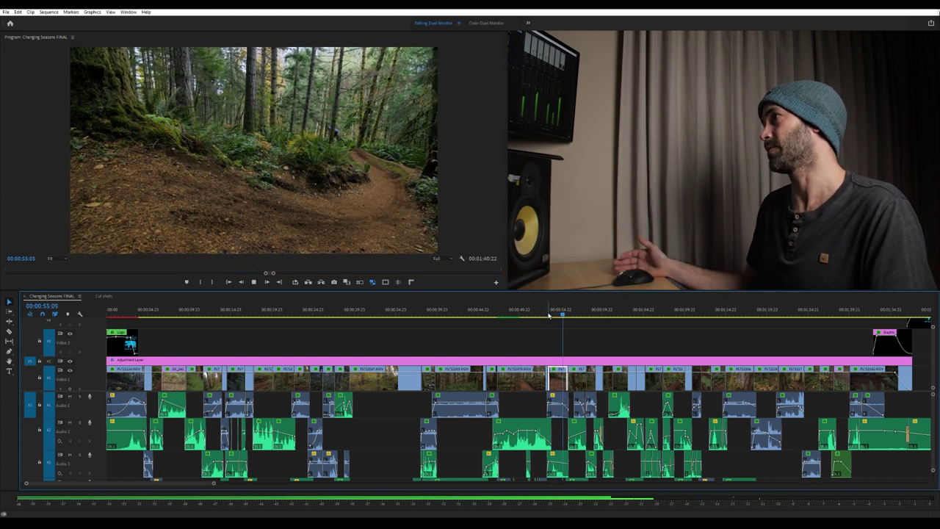
{"action": "key", "text": "space"}
Play the forest jump shot from 00:00:56:04 into the ferny trail shot, and scrub within it to 00:00:58:11.
{"action": "left_click", "coordinate": [570, 314]}
{"action": "left_click_drag", "start_coordinate": [570, 314], "coordinate": [571, 313]}
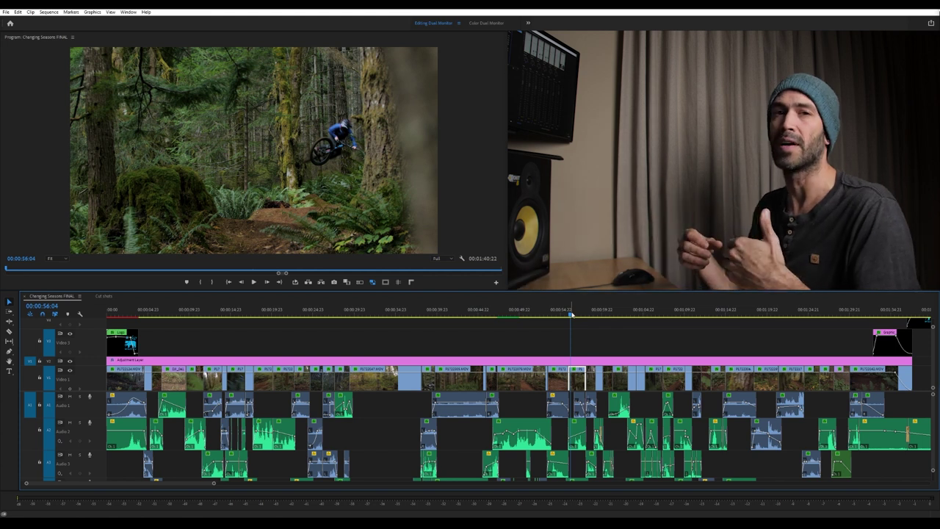
{"action": "key", "text": "space"}
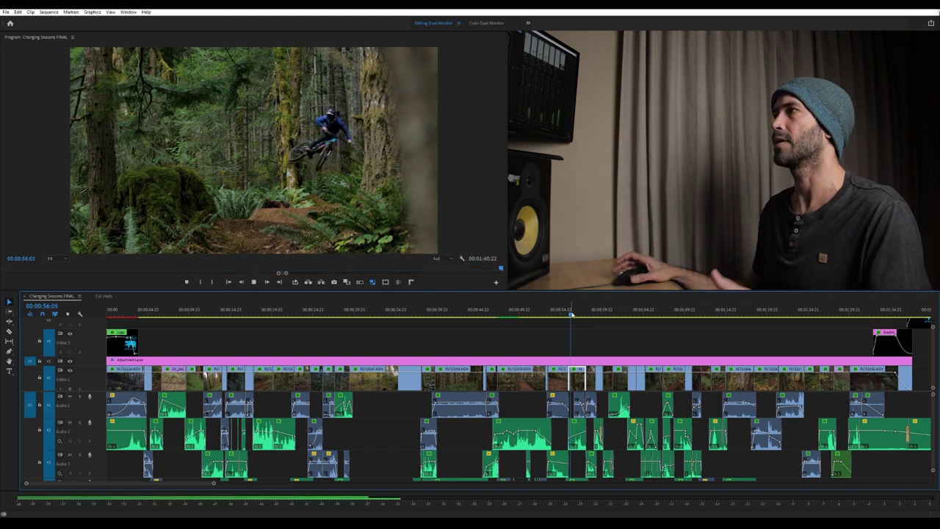
{"action": "key", "text": "space"}
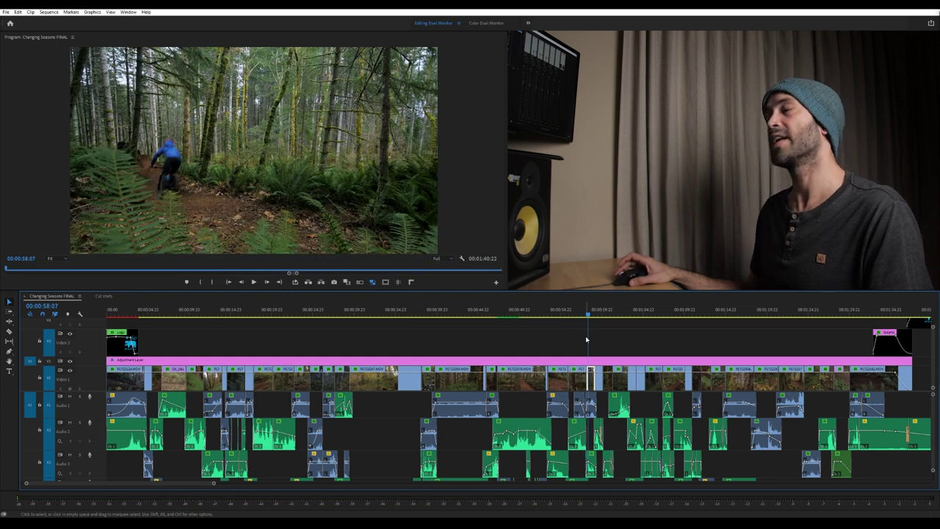
{"action": "left_click", "coordinate": [587, 313]}
{"action": "mouse_move", "coordinate": [586, 314]}
{"action": "left_mouse_down"}
{"action": "mouse_move", "coordinate": [574, 315]}
{"action": "mouse_move", "coordinate": [589, 317]}
{"action": "left_mouse_up"}
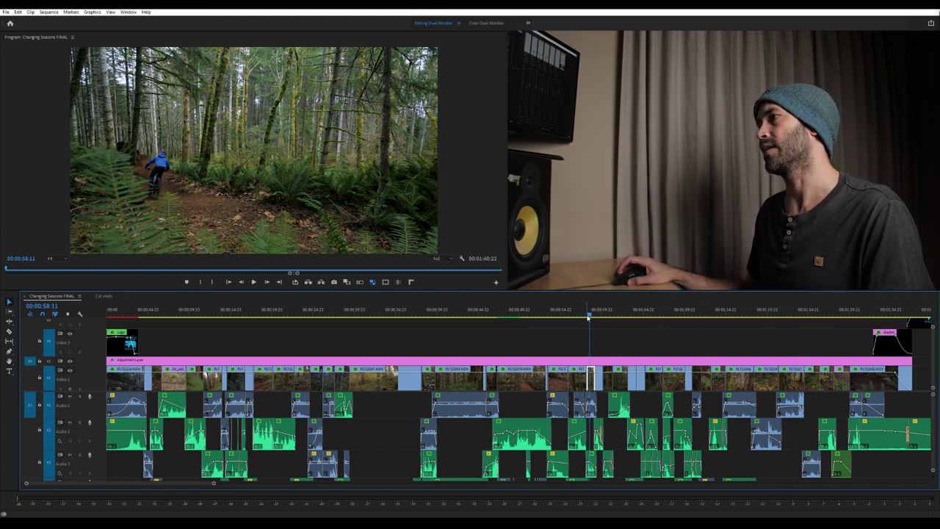
Scrub to the fern-field jump shot near 00:00:59:15 and play through the cut to the close-up jump shot, replaying the transition.
{"action": "left_click_drag", "start_coordinate": [590, 314], "coordinate": [600, 314]}
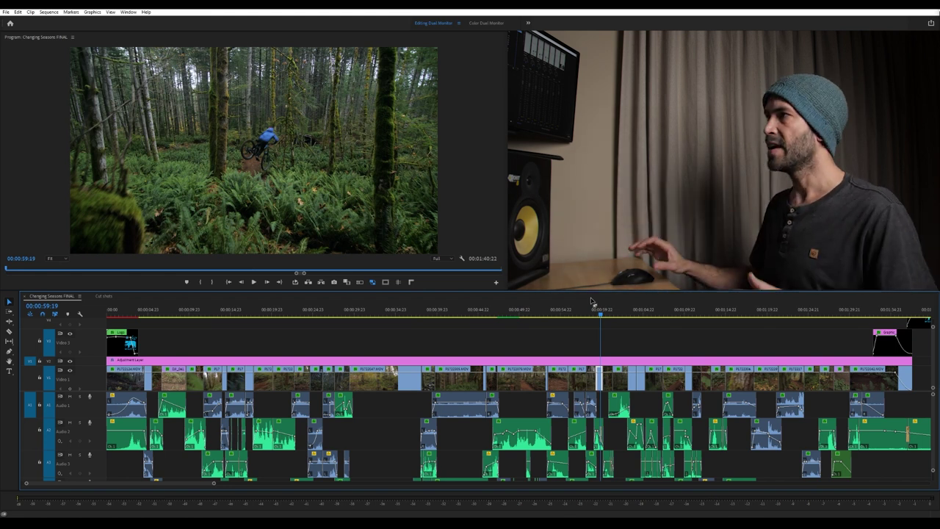
{"action": "left_click_drag", "start_coordinate": [599, 313], "coordinate": [601, 316]}
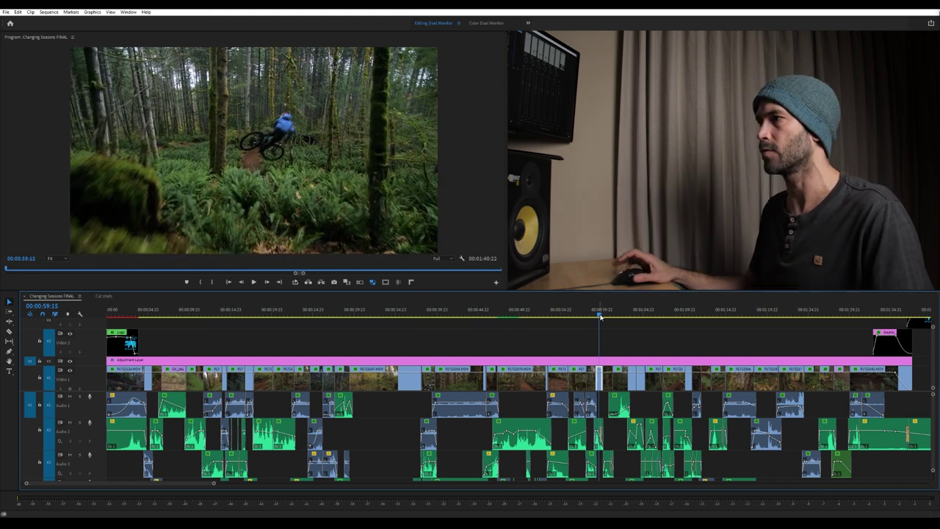
{"action": "key", "text": "space"}
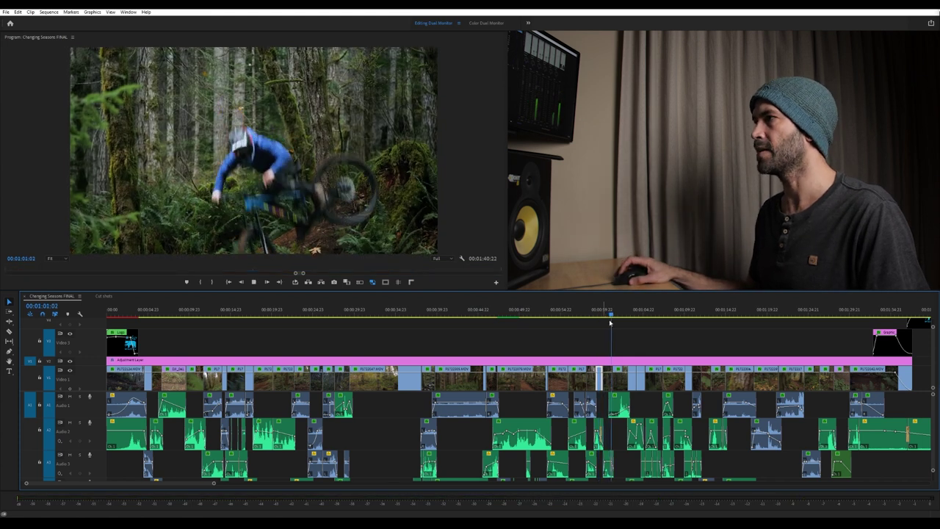
{"action": "left_click", "coordinate": [596, 315]}
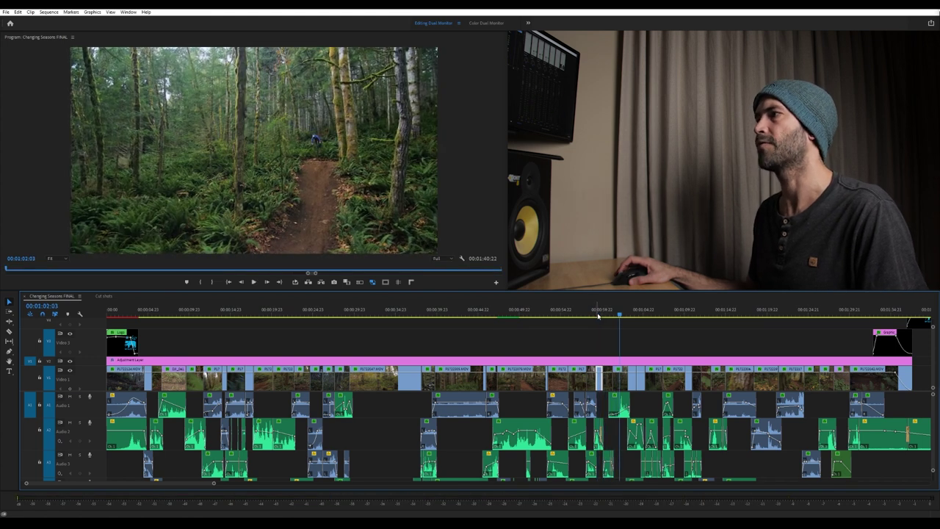
{"action": "left_click", "coordinate": [605, 315]}
{"action": "key", "text": "space"}
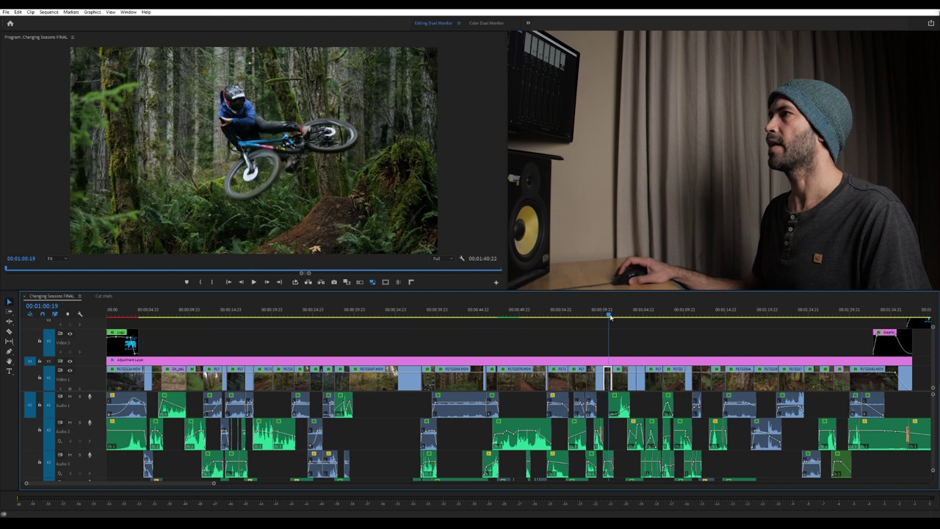
Scrub back and forth between the fern-field jump at 00:00:59:10 and the close-up jump at 00:01:00:19 to compare the rider's movement.
{"action": "left_click", "coordinate": [598, 315]}
{"action": "left_click_drag", "start_coordinate": [599, 316], "coordinate": [611, 317]}
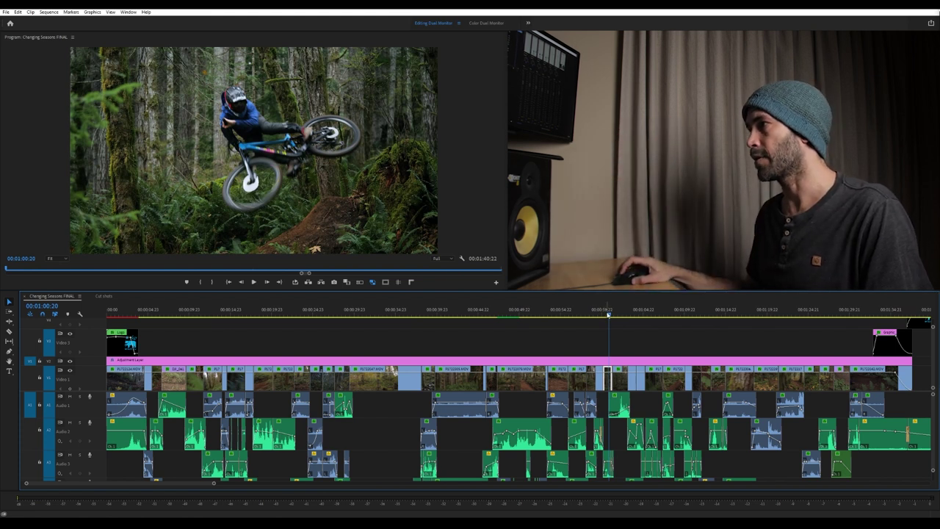
{"action": "left_click_drag", "start_coordinate": [608, 315], "coordinate": [596, 317]}
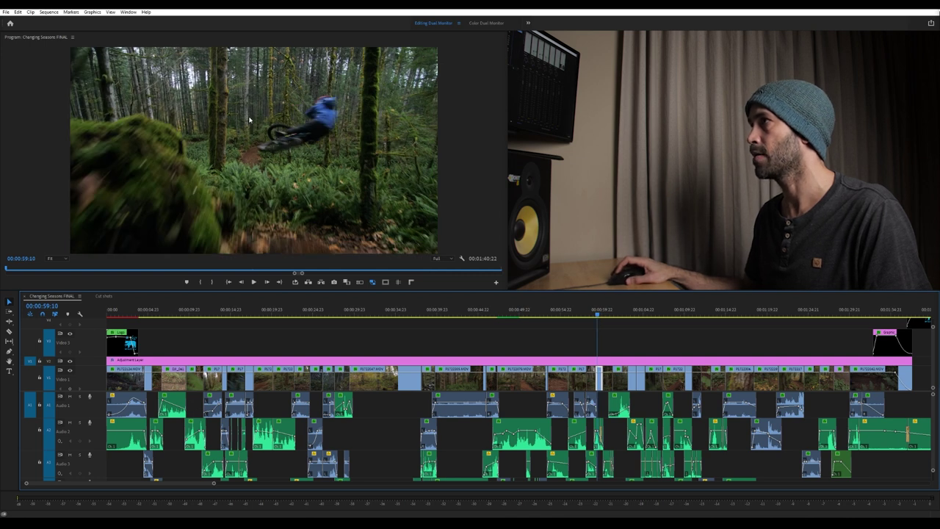
{"action": "left_click", "coordinate": [602, 314]}
{"action": "left_click_drag", "start_coordinate": [602, 314], "coordinate": [614, 315]}
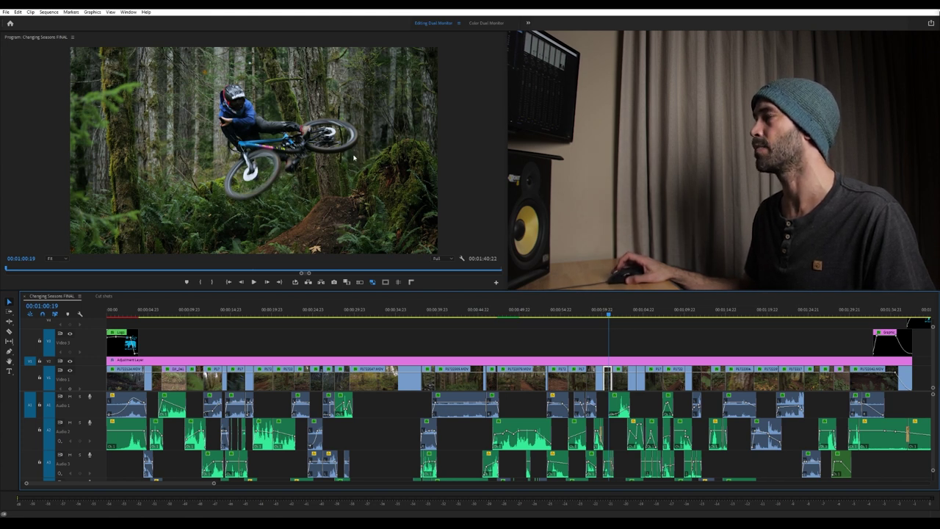
{"action": "left_click_drag", "start_coordinate": [608, 314], "coordinate": [616, 314]}
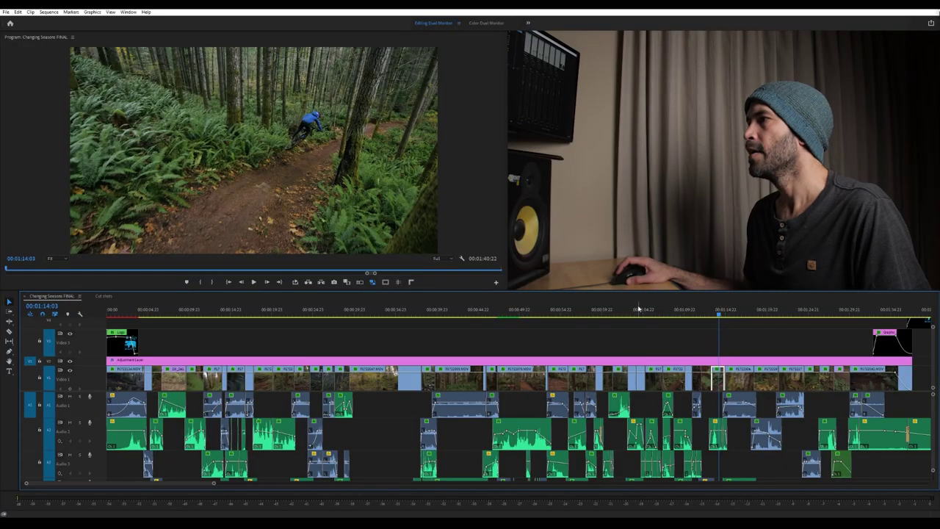
Examine the cut from the dirt descent shot near 00:01:02:23 to the blurred cornering shot at 00:01:03:12, and scrub on past it.
{"action": "left_click", "coordinate": [630, 312]}
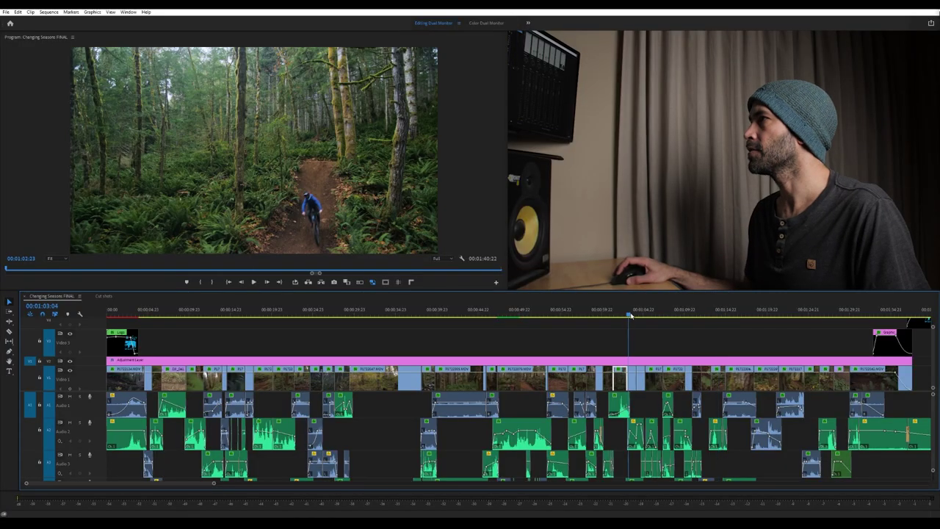
{"action": "left_click_drag", "start_coordinate": [634, 315], "coordinate": [633, 316]}
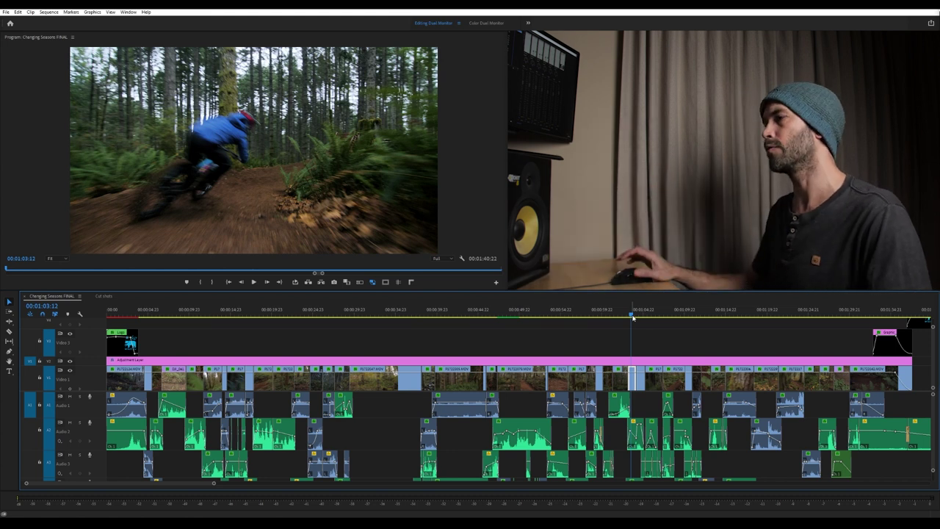
{"action": "left_click_drag", "start_coordinate": [633, 318], "coordinate": [641, 315]}
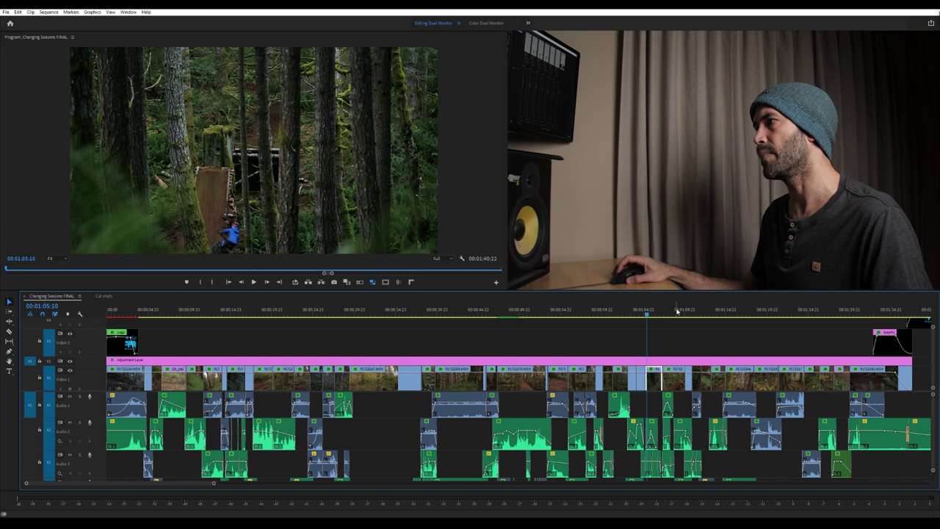
Play the wooden ramp jump shot from 00:01:07:12 to 00:01:08:12, and advance frame by frame to 00:01:08:15.
{"action": "left_click_drag", "start_coordinate": [646, 315], "coordinate": [663, 316]}
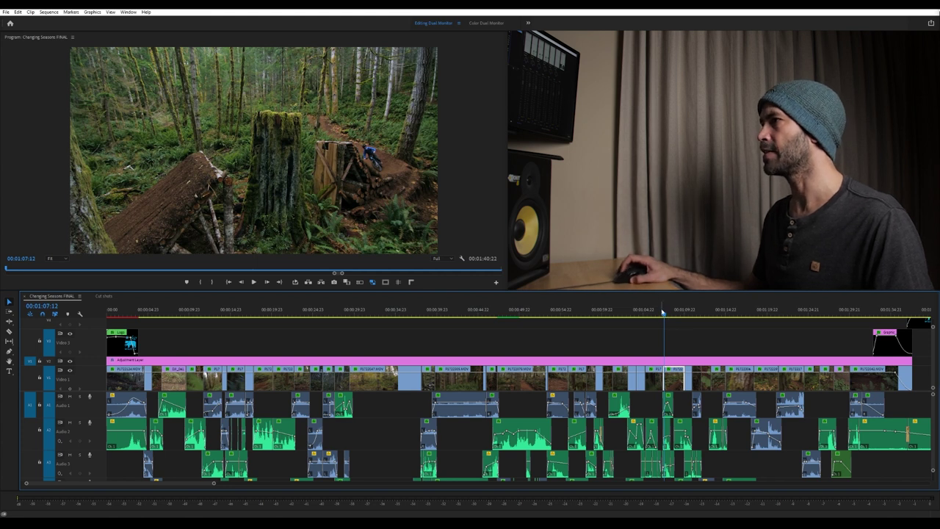
{"action": "key", "text": "space"}
{"action": "key", "text": "space"}
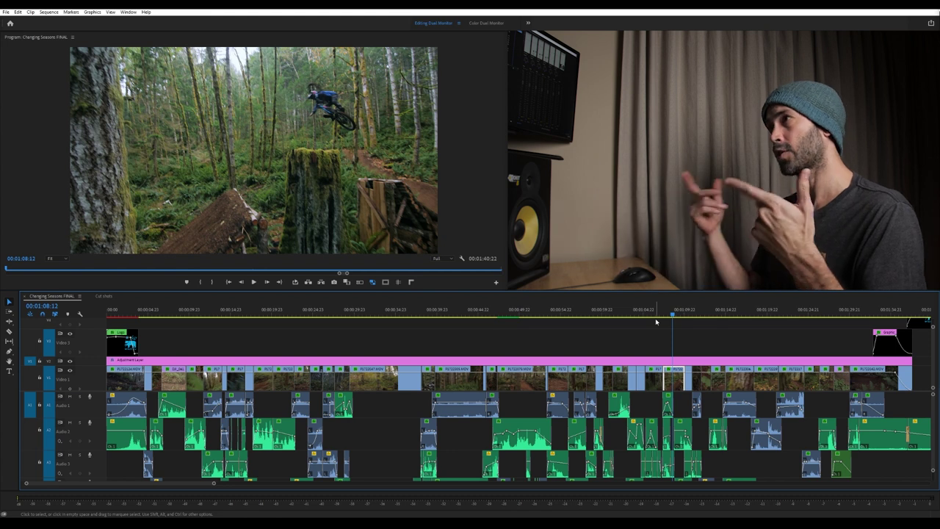
{"action": "key", "text": "Right"}
{"action": "key", "text": "Right"}
{"action": "key", "text": "Right"}
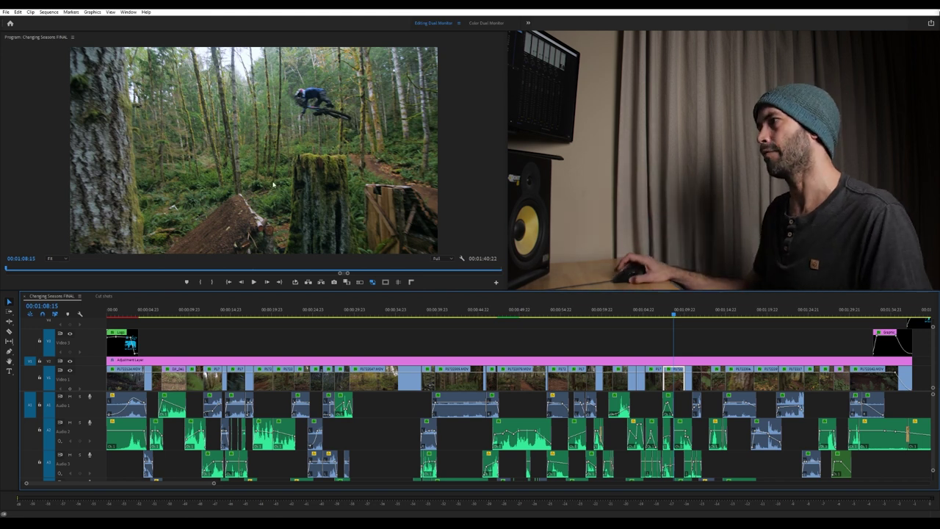
Play from the dark forest shot at 00:01:10:06 through the panning jump shot, and scrub back over that jump to 00:01:11:22.
{"action": "left_click_drag", "start_coordinate": [675, 314], "coordinate": [689, 316]}
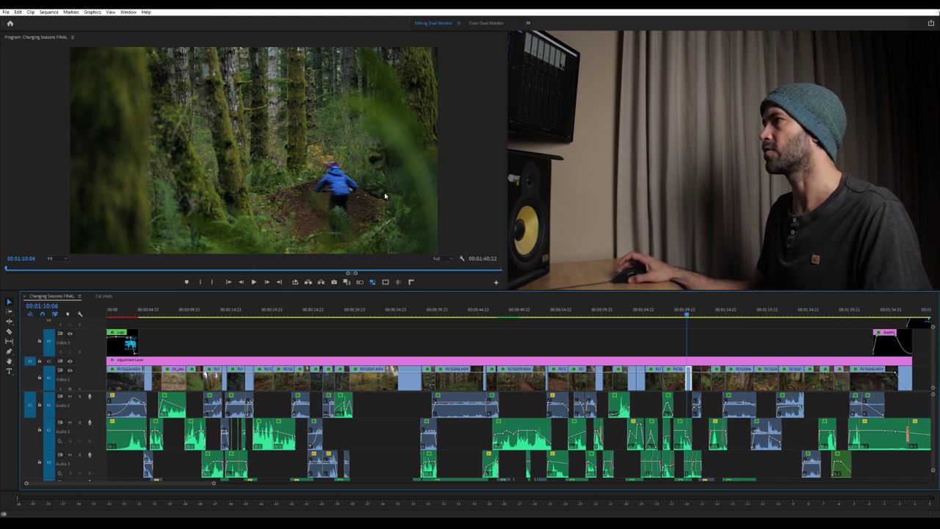
{"action": "key", "text": "space"}
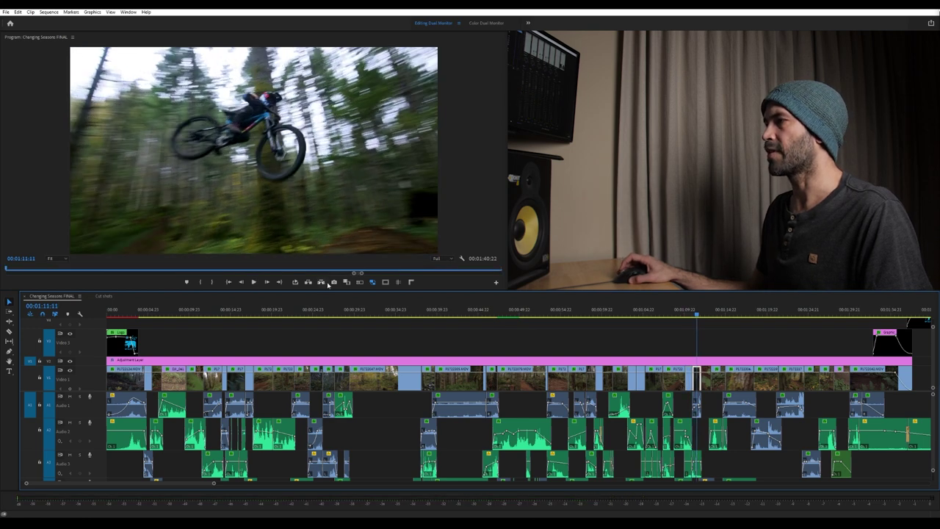
{"action": "key", "text": "space"}
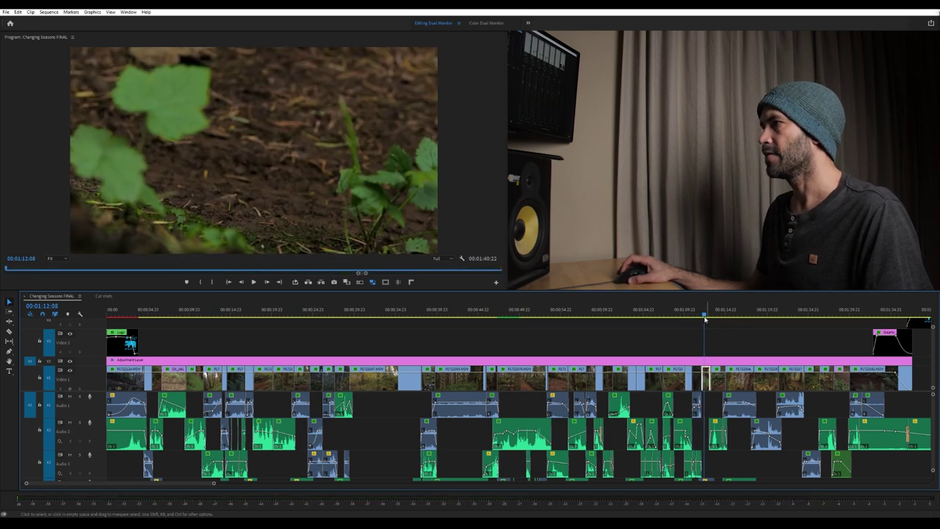
{"action": "left_click", "coordinate": [696, 316]}
{"action": "left_click_drag", "start_coordinate": [696, 316], "coordinate": [702, 316]}
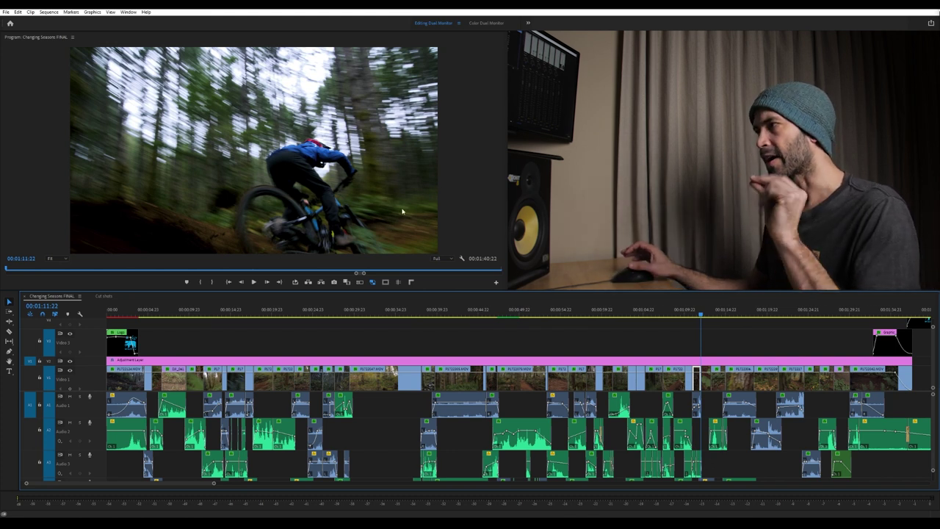
{"action": "left_click", "coordinate": [699, 317]}
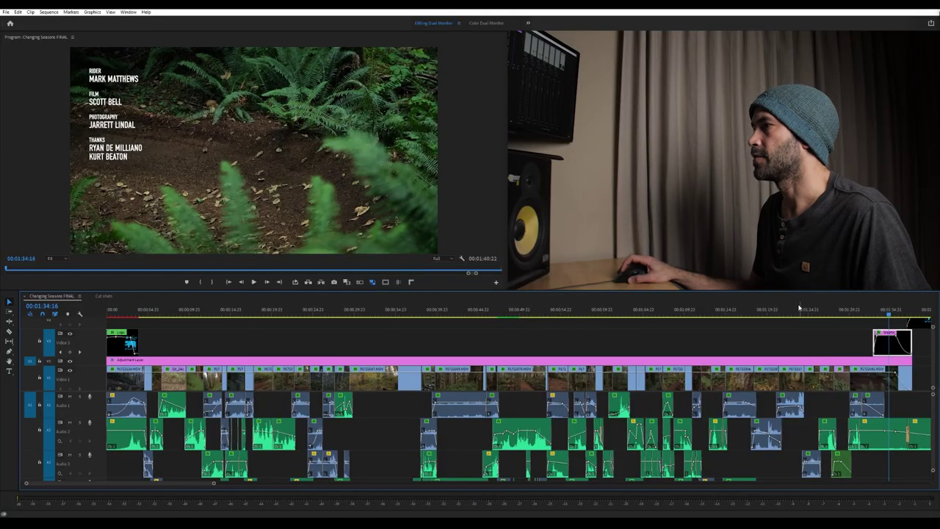
Examine the fern-lined trail shot at 00:01:14:02 and play through its following cuts to the yellow-leaf trail shot at 00:01:18:19.
{"action": "mouse_move", "coordinate": [729, 311]}
{"action": "left_mouse_down"}
{"action": "mouse_move", "coordinate": [693, 315]}
{"action": "mouse_move", "coordinate": [719, 319]}
{"action": "left_mouse_up"}
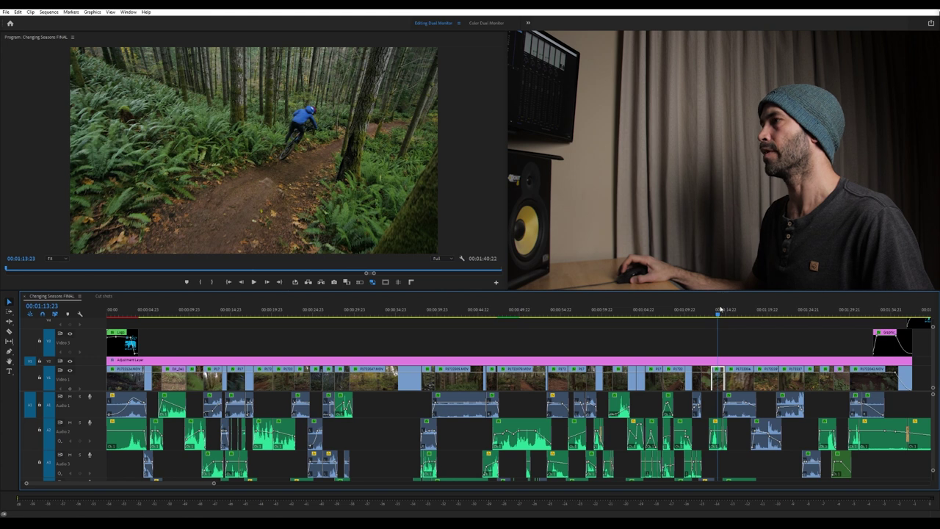
{"action": "mouse_move", "coordinate": [718, 314]}
{"action": "left_mouse_down"}
{"action": "mouse_move", "coordinate": [729, 314]}
{"action": "mouse_move", "coordinate": [719, 315]}
{"action": "left_mouse_up"}
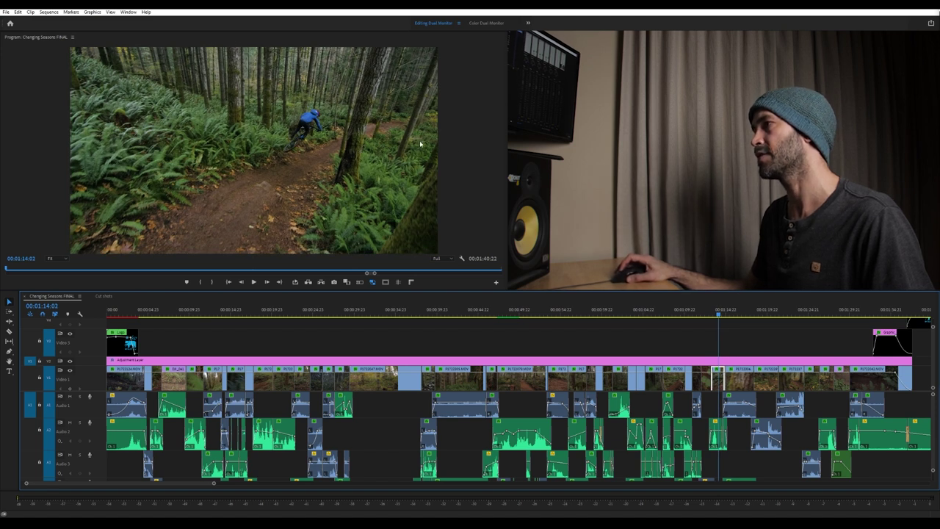
{"action": "key", "text": "space"}
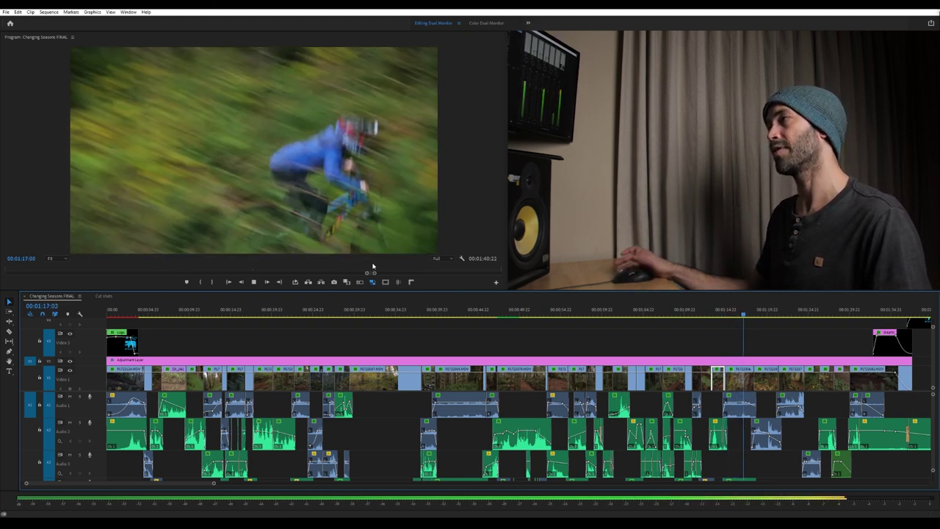
{"action": "key", "text": "space"}
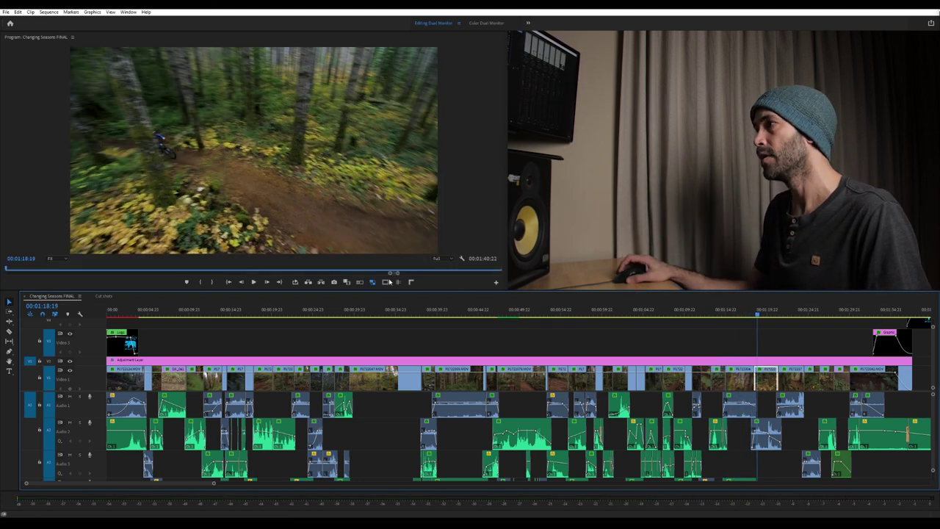
Scrub back to 00:01:18:12 and play the yellow-leaf trail shot through to 00:01:21:07.
{"action": "mouse_move", "coordinate": [755, 313]}
{"action": "left_mouse_down"}
{"action": "mouse_move", "coordinate": [733, 315]}
{"action": "mouse_move", "coordinate": [756, 316]}
{"action": "left_mouse_up"}
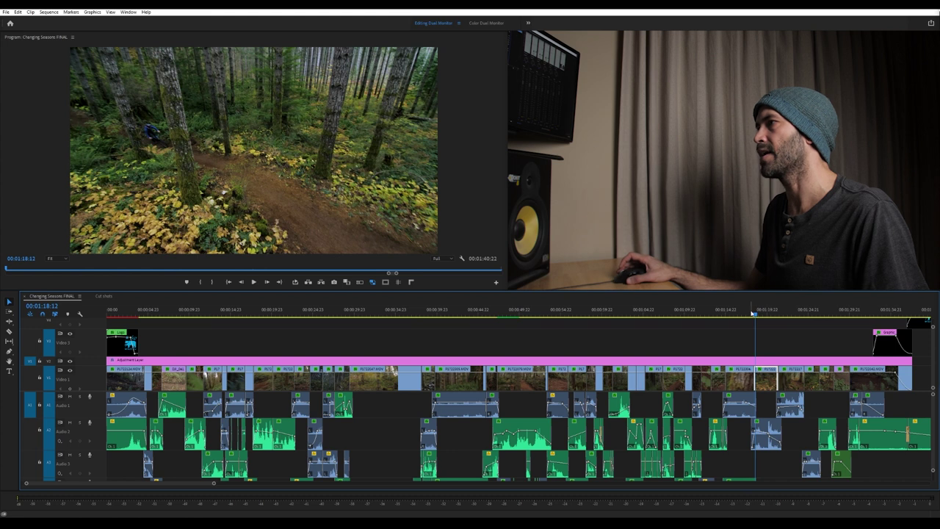
{"action": "key", "text": "space"}
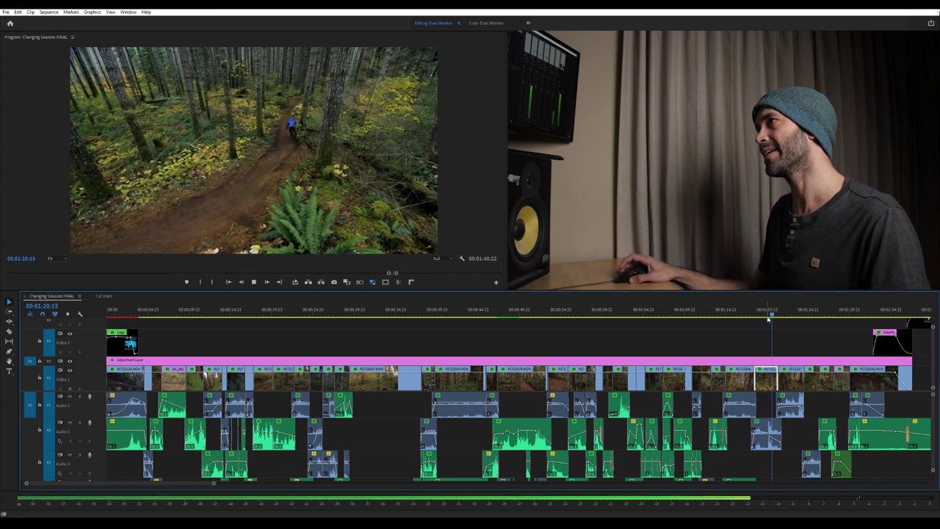
{"action": "key", "text": "space"}
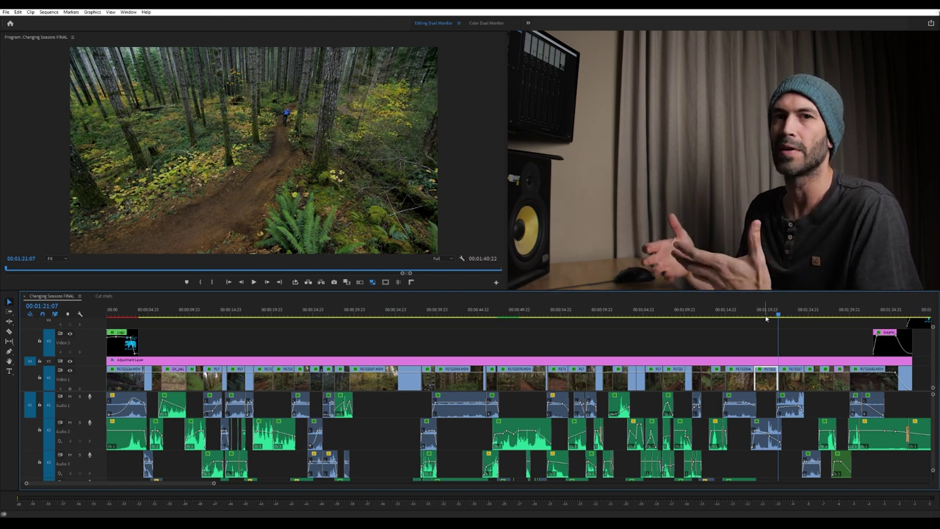
Scrub ahead to the forest corner shot near 00:01:26:17, play it to 00:01:27:21, and replay the rider's exit to 00:01:27:23.
{"action": "left_click_drag", "start_coordinate": [781, 316], "coordinate": [804, 318]}
{"action": "mouse_move", "coordinate": [804, 317]}
{"action": "left_mouse_down"}
{"action": "mouse_move", "coordinate": [832, 311]}
{"action": "mouse_move", "coordinate": [820, 312]}
{"action": "left_mouse_up"}
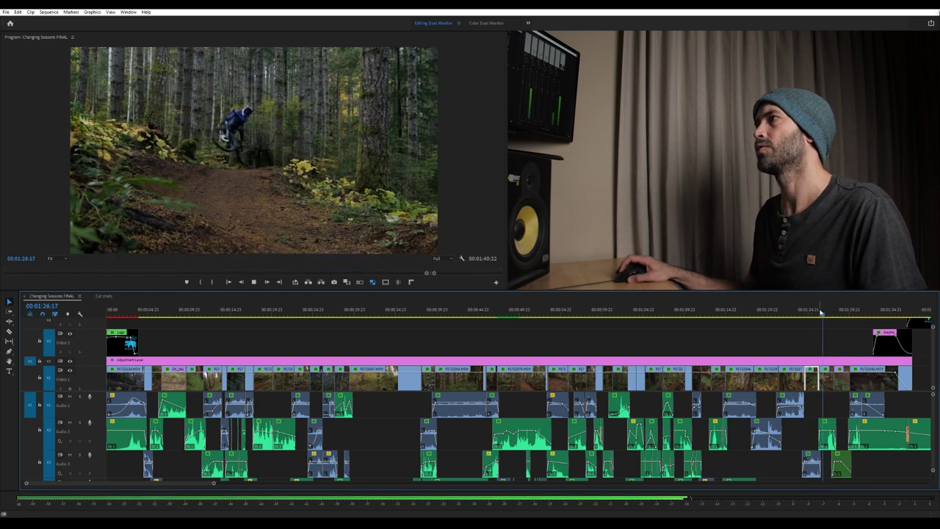
{"action": "key", "text": "space"}
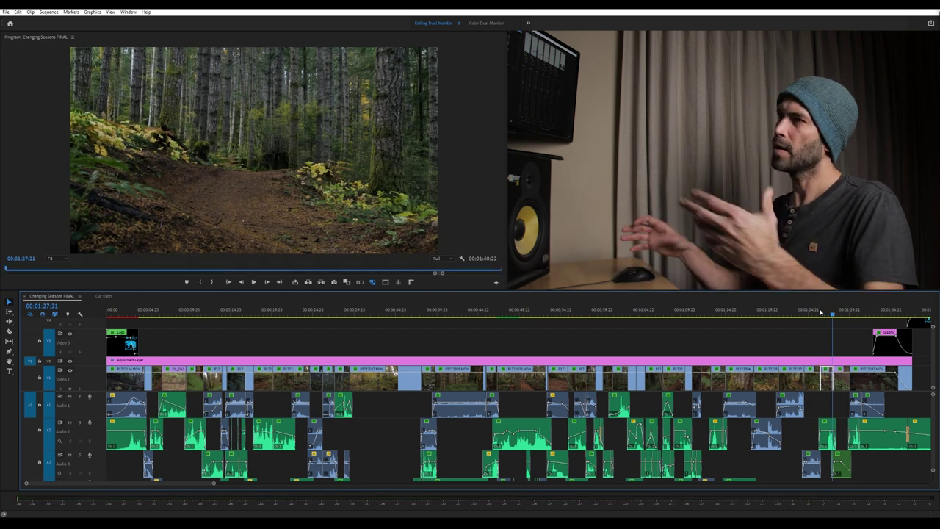
{"action": "left_click_drag", "start_coordinate": [829, 315], "coordinate": [821, 317]}
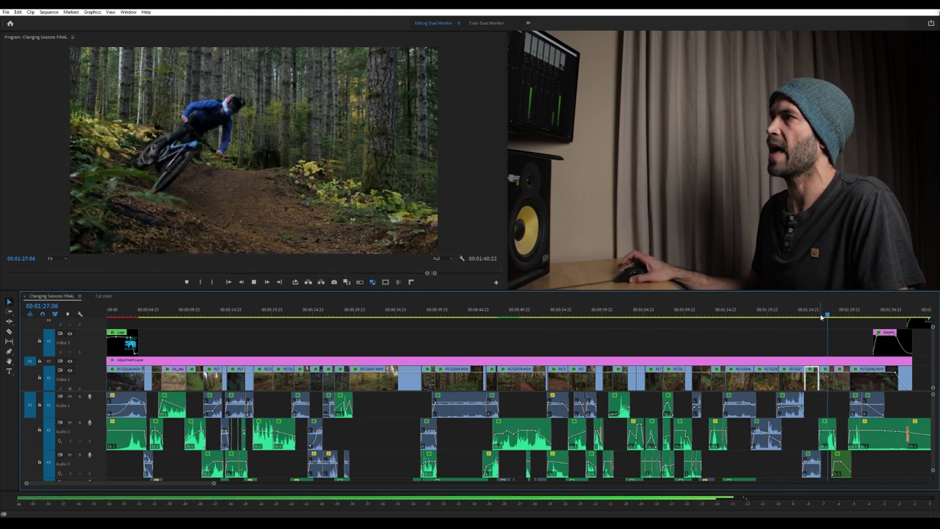
{"action": "key", "text": "space"}
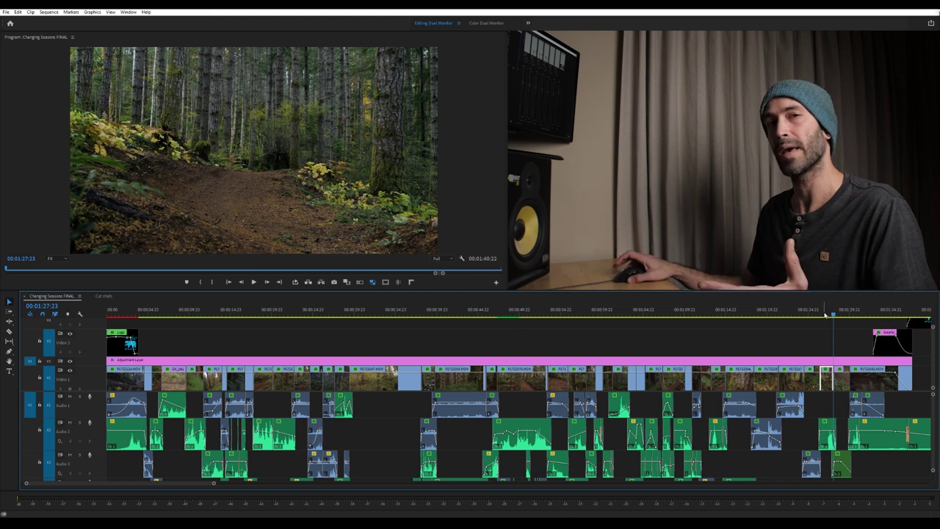
Examine the overhead berm shot at 00:01:28:18, play the cut into it from 00:01:27:21, and scrub back over it to 00:01:28:22.
{"action": "left_click_drag", "start_coordinate": [834, 316], "coordinate": [841, 317]}
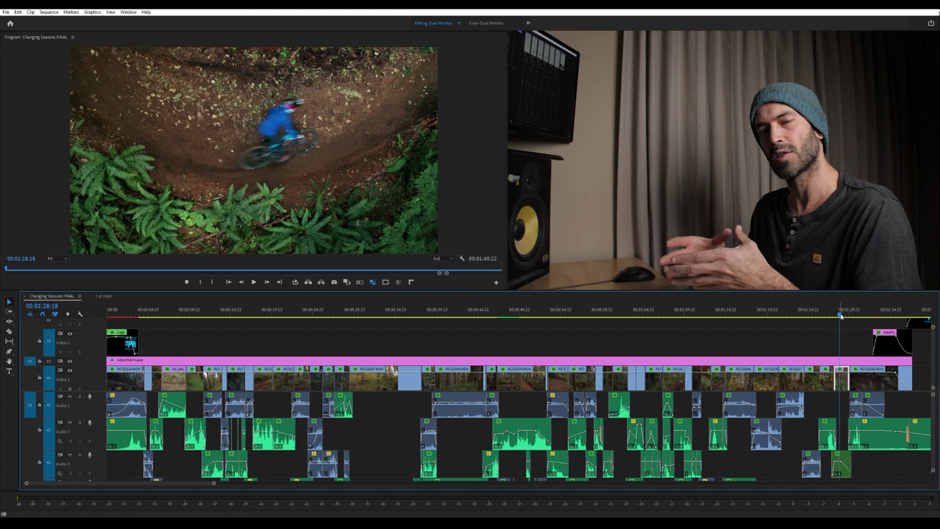
{"action": "left_click", "coordinate": [836, 314]}
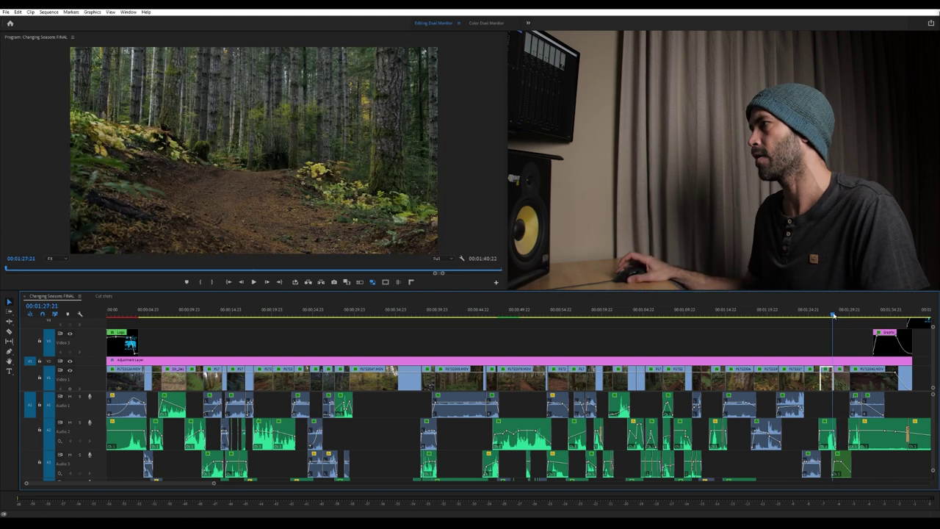
{"action": "key", "text": "space"}
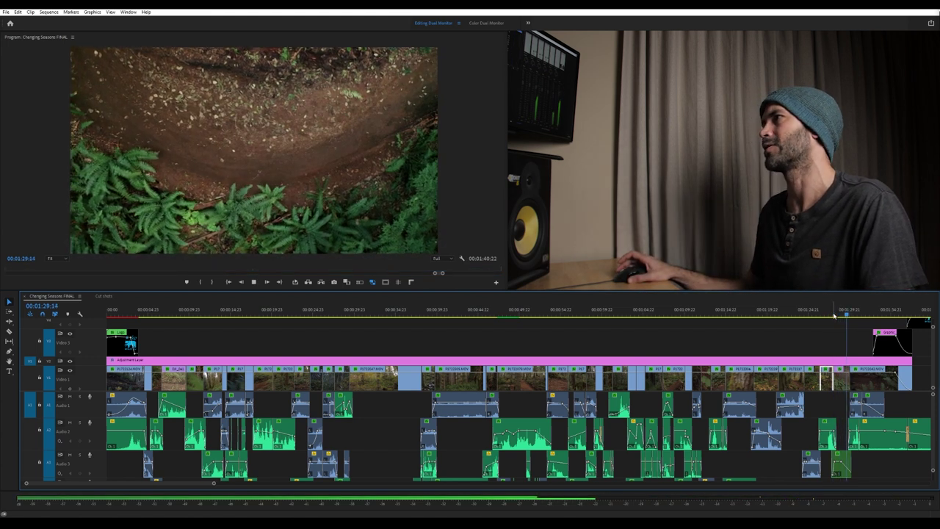
{"action": "key", "text": "space"}
{"action": "left_click", "coordinate": [836, 314]}
{"action": "left_click_drag", "start_coordinate": [836, 315], "coordinate": [842, 314]}
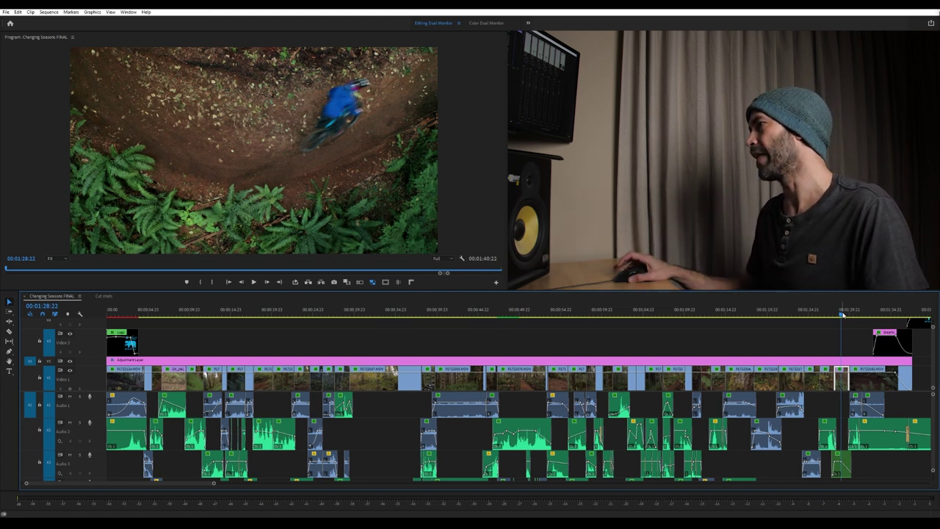
Play the closing fern-framed corner shot from about 00:01:30:00 through the end credits past 00:01:35:20.
{"action": "left_click", "coordinate": [849, 312]}
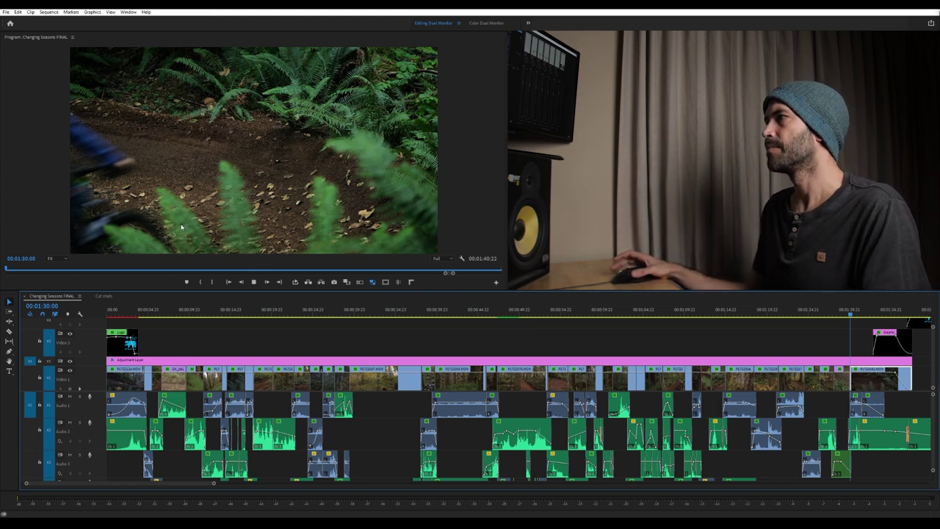
{"action": "key", "text": "space"}
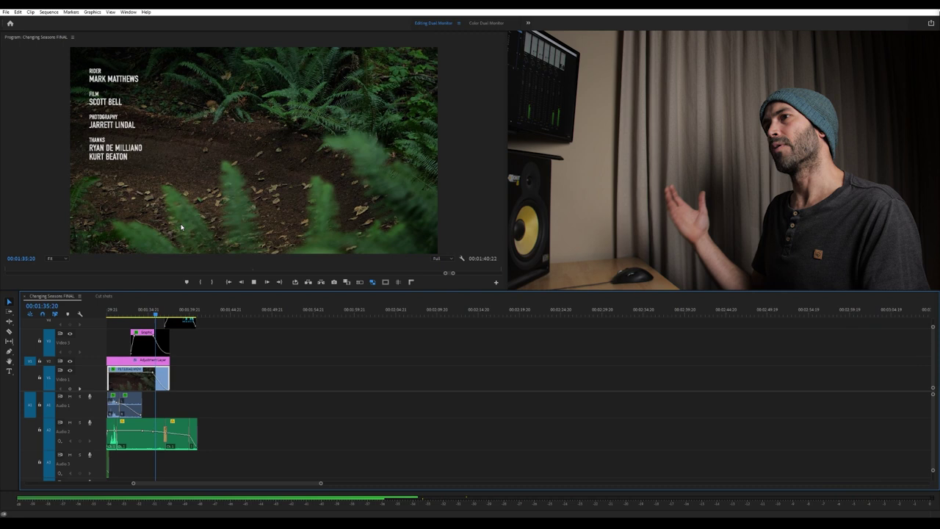
{"action": "key", "text": "space"}
Return the playhead to the sequence start at 00:00:00:00 and fit the whole edit in the timeline.
{"action": "key", "text": "Up"}
{"action": "key", "text": "Up"}
{"action": "key", "text": "Home"}
{"action": "key", "text": "backslash"}
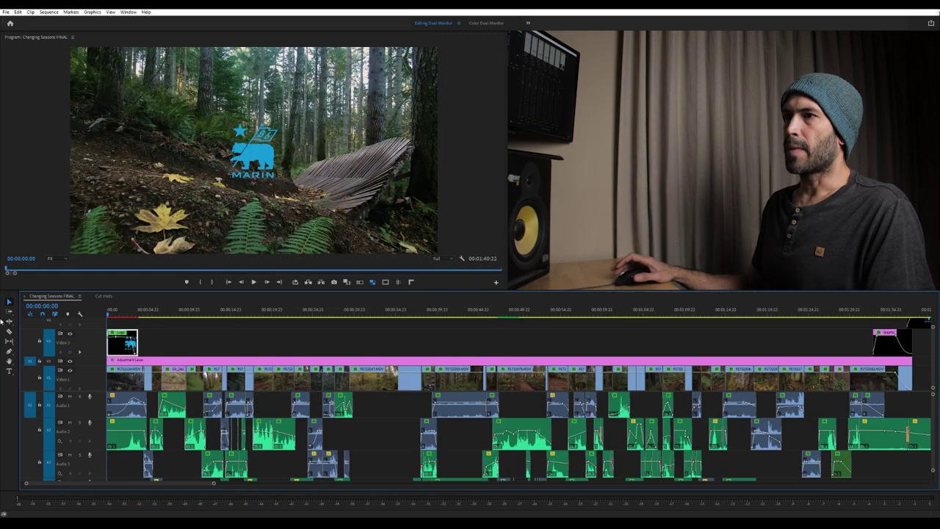